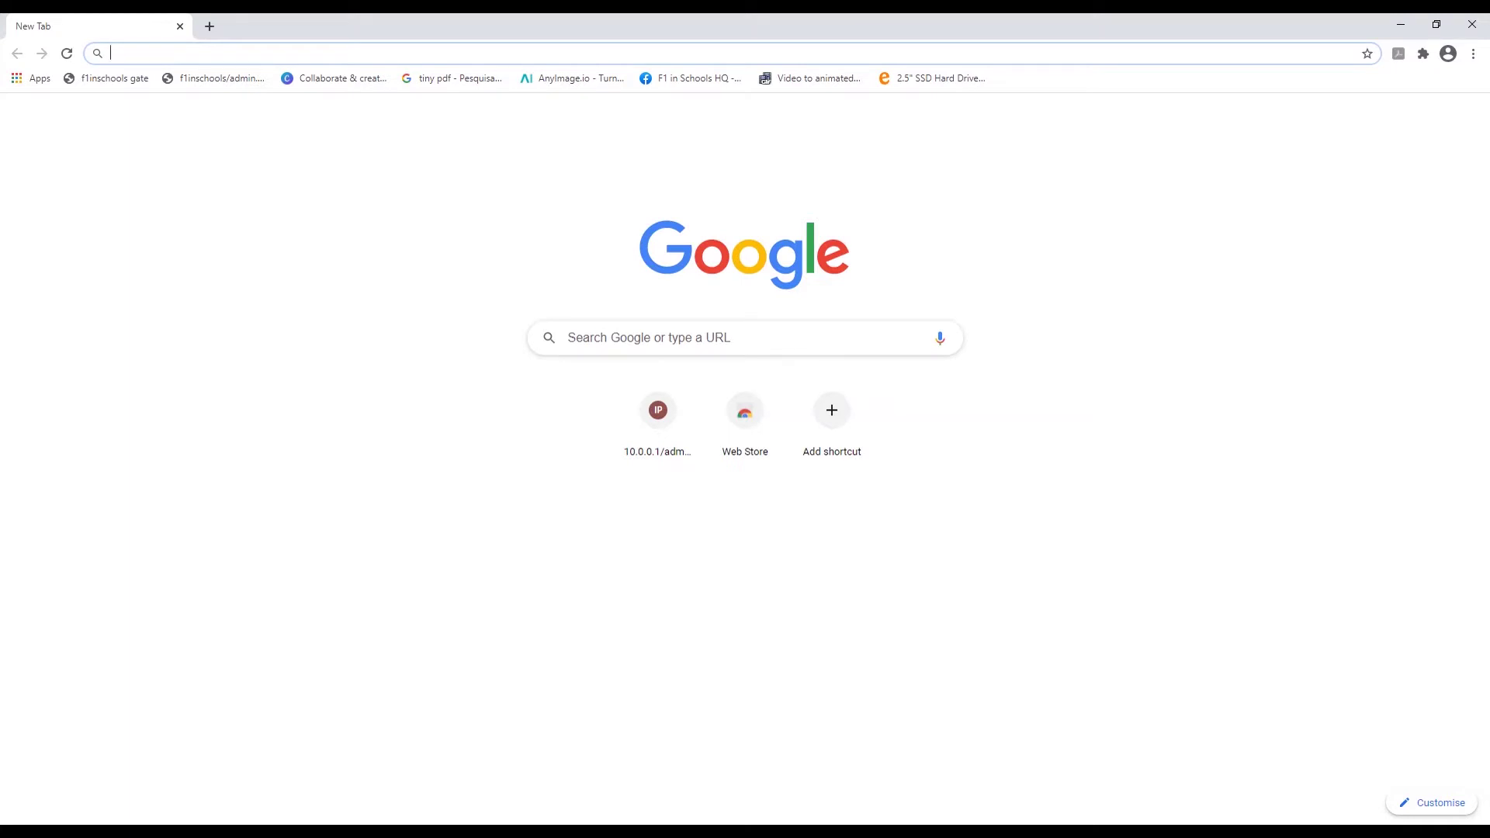
# Go to 10.0.0.1/admin.php and log in with the admin password
pyautogui.write('10.0.0')
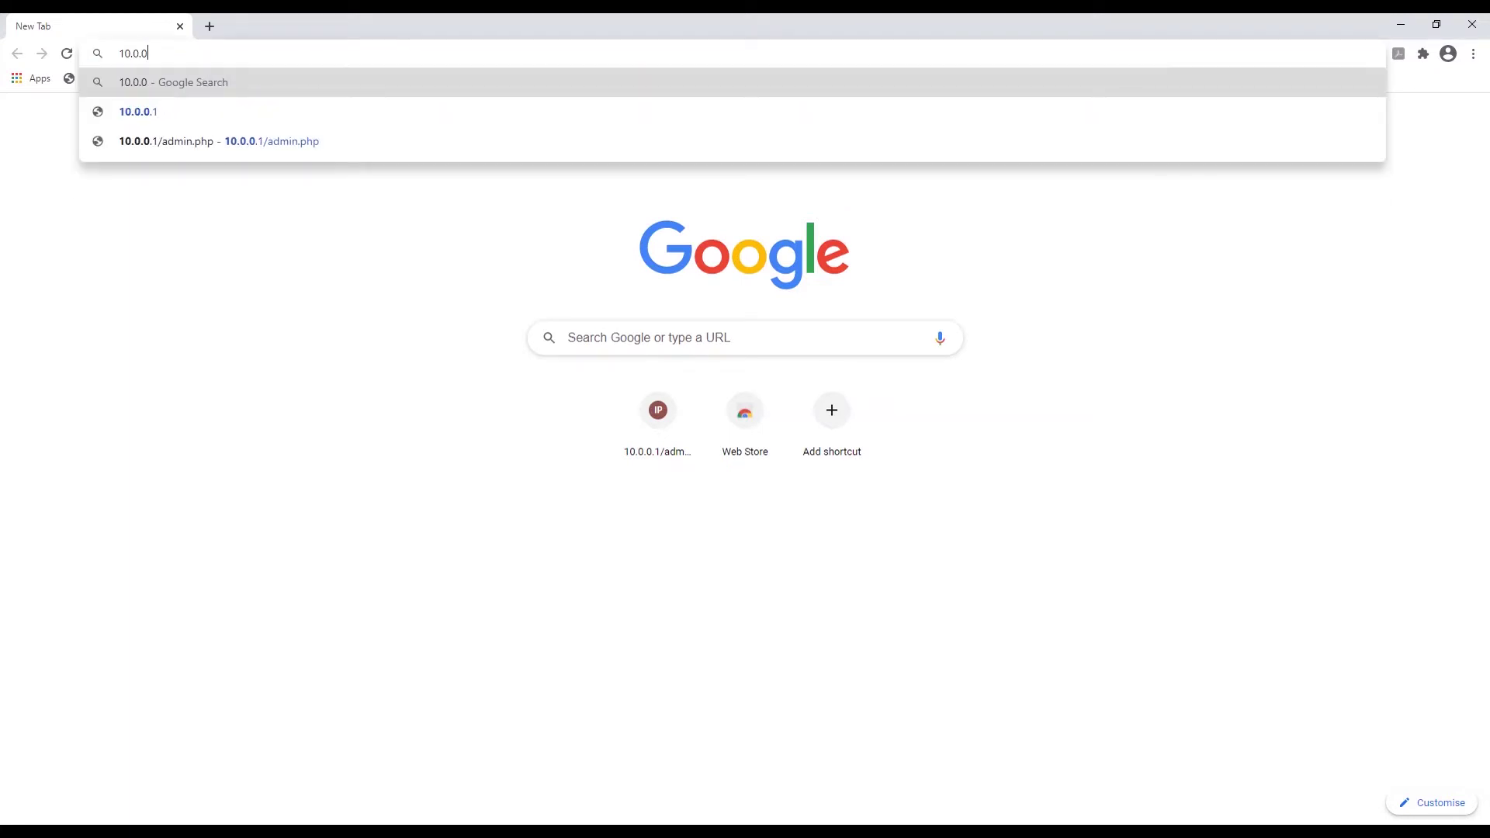
pyautogui.write('.1')
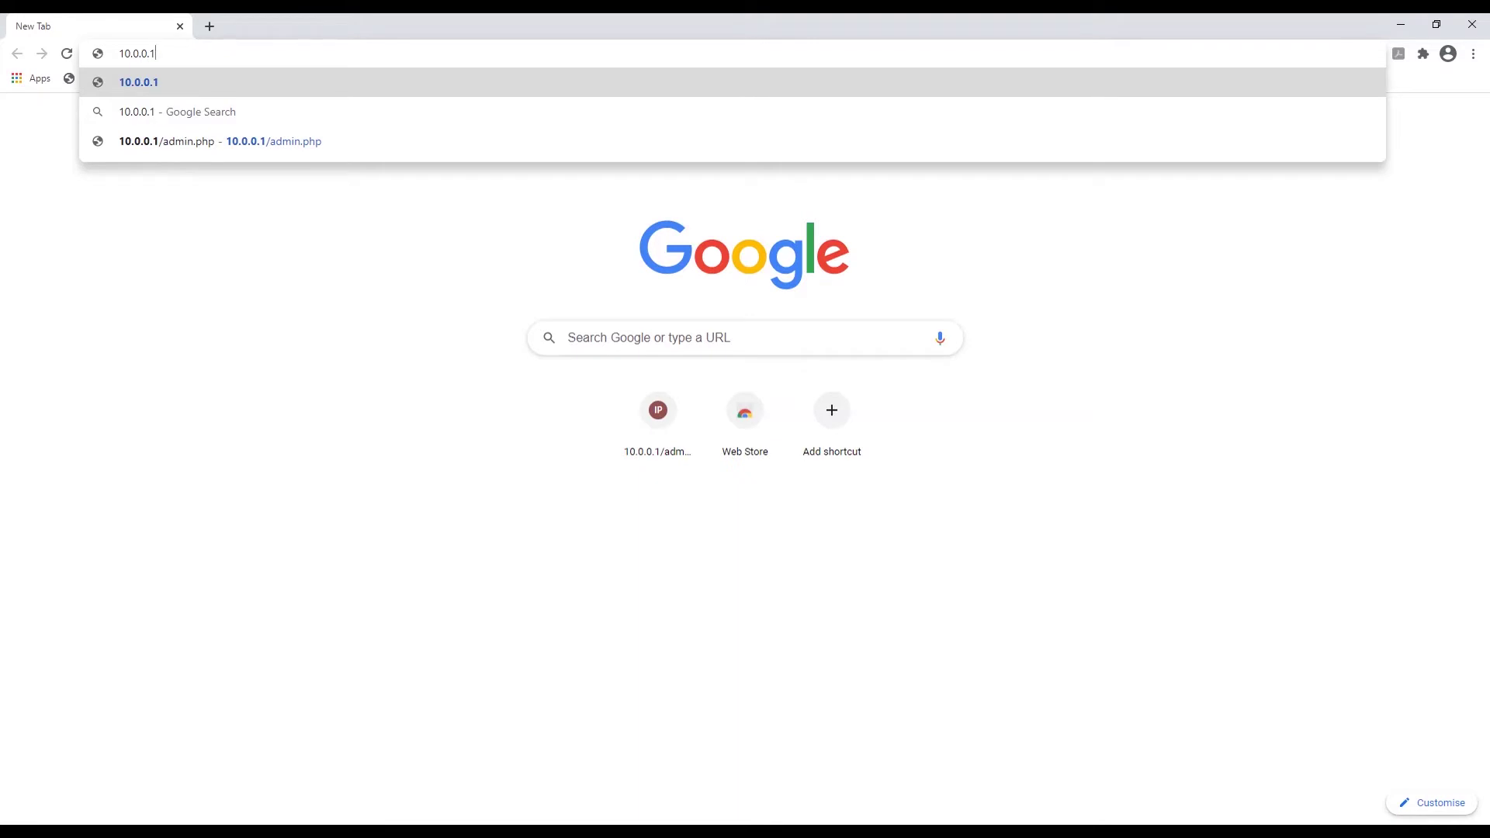
pyautogui.write('/admin')
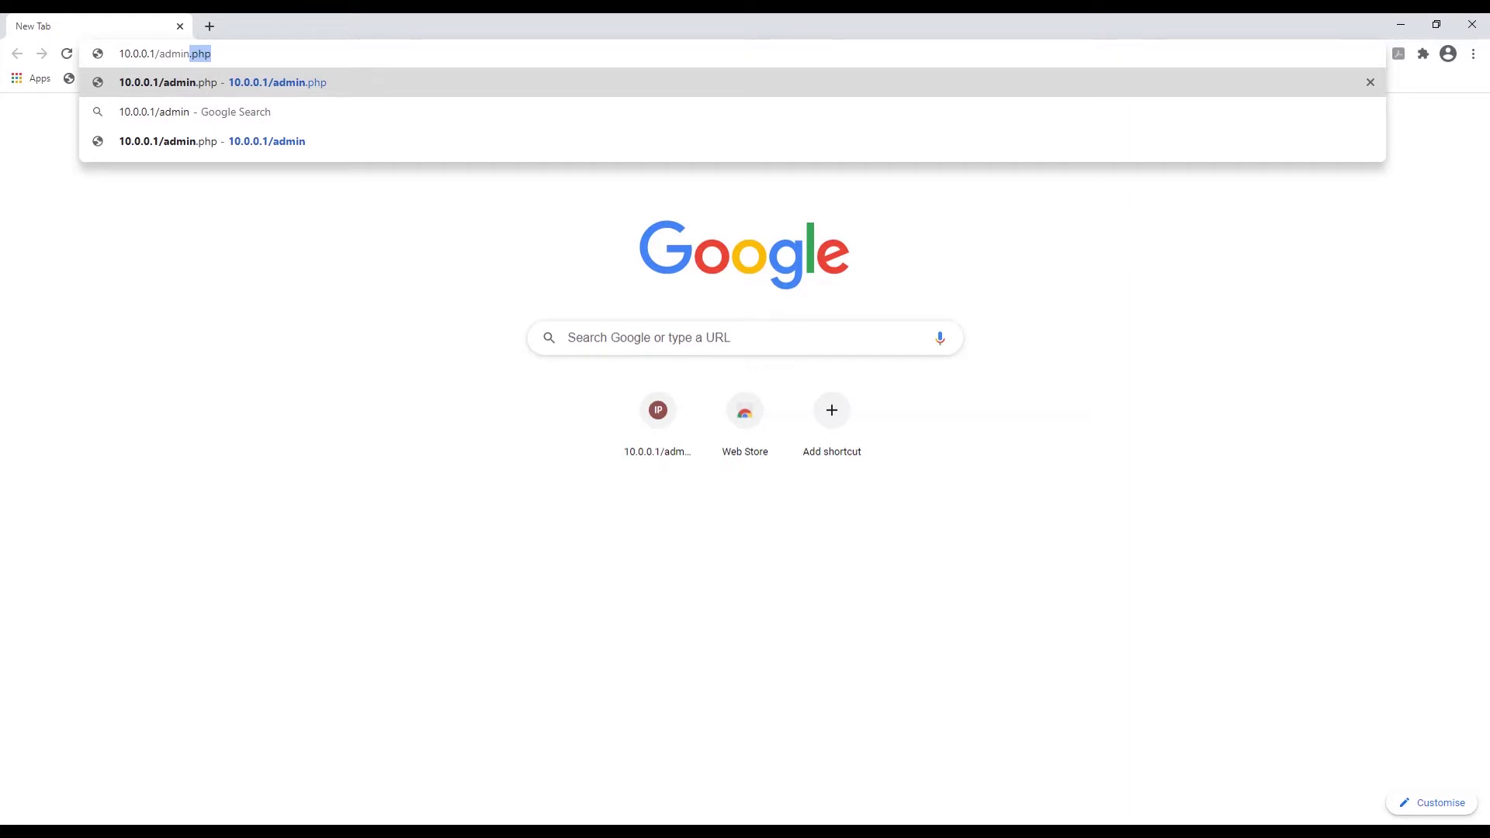
pyautogui.press('Delete')
pyautogui.press('Return')
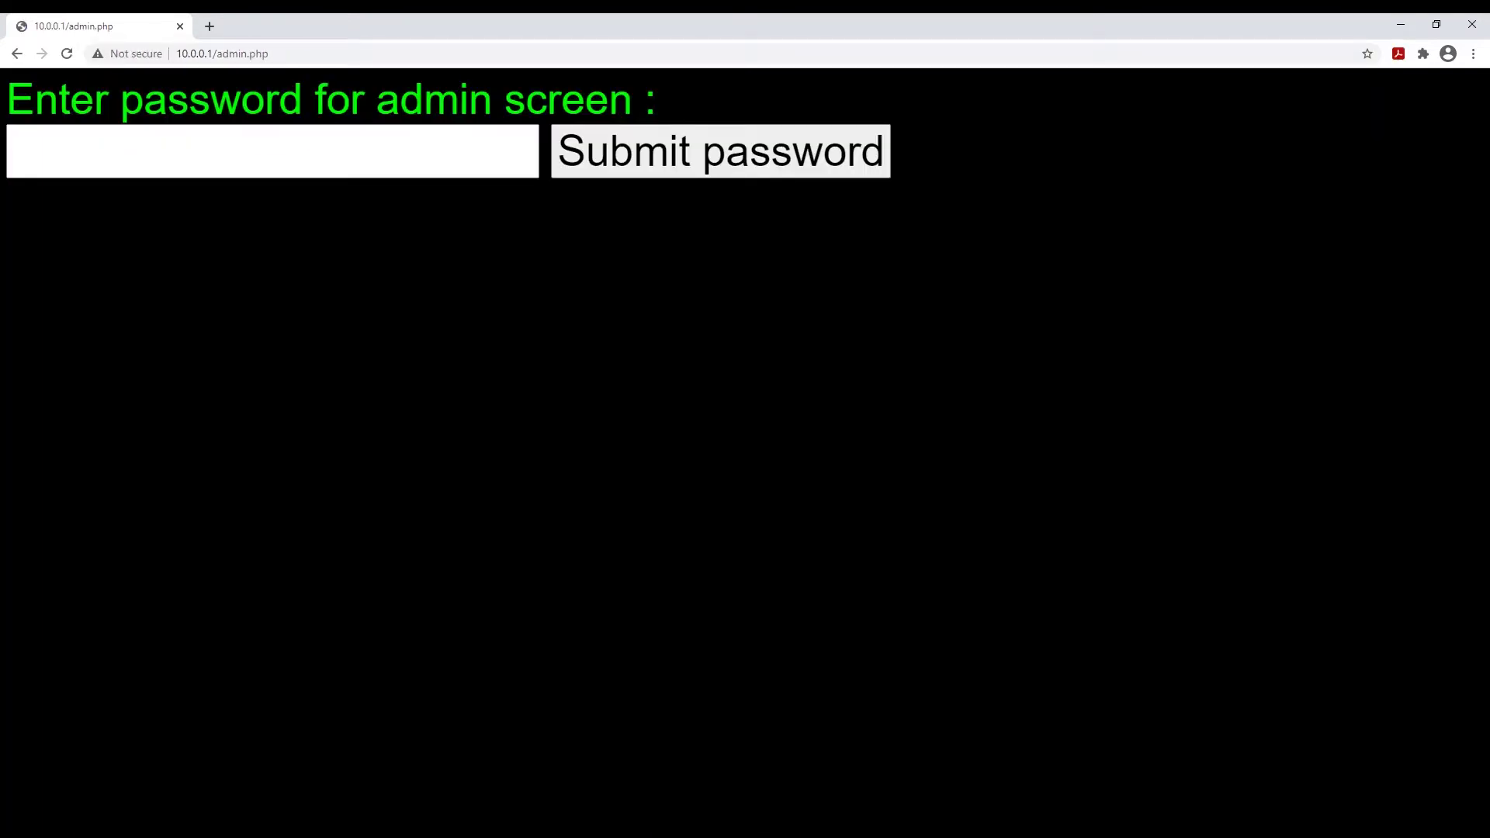
pyautogui.click(10, 151)
pyautogui.write('admin')
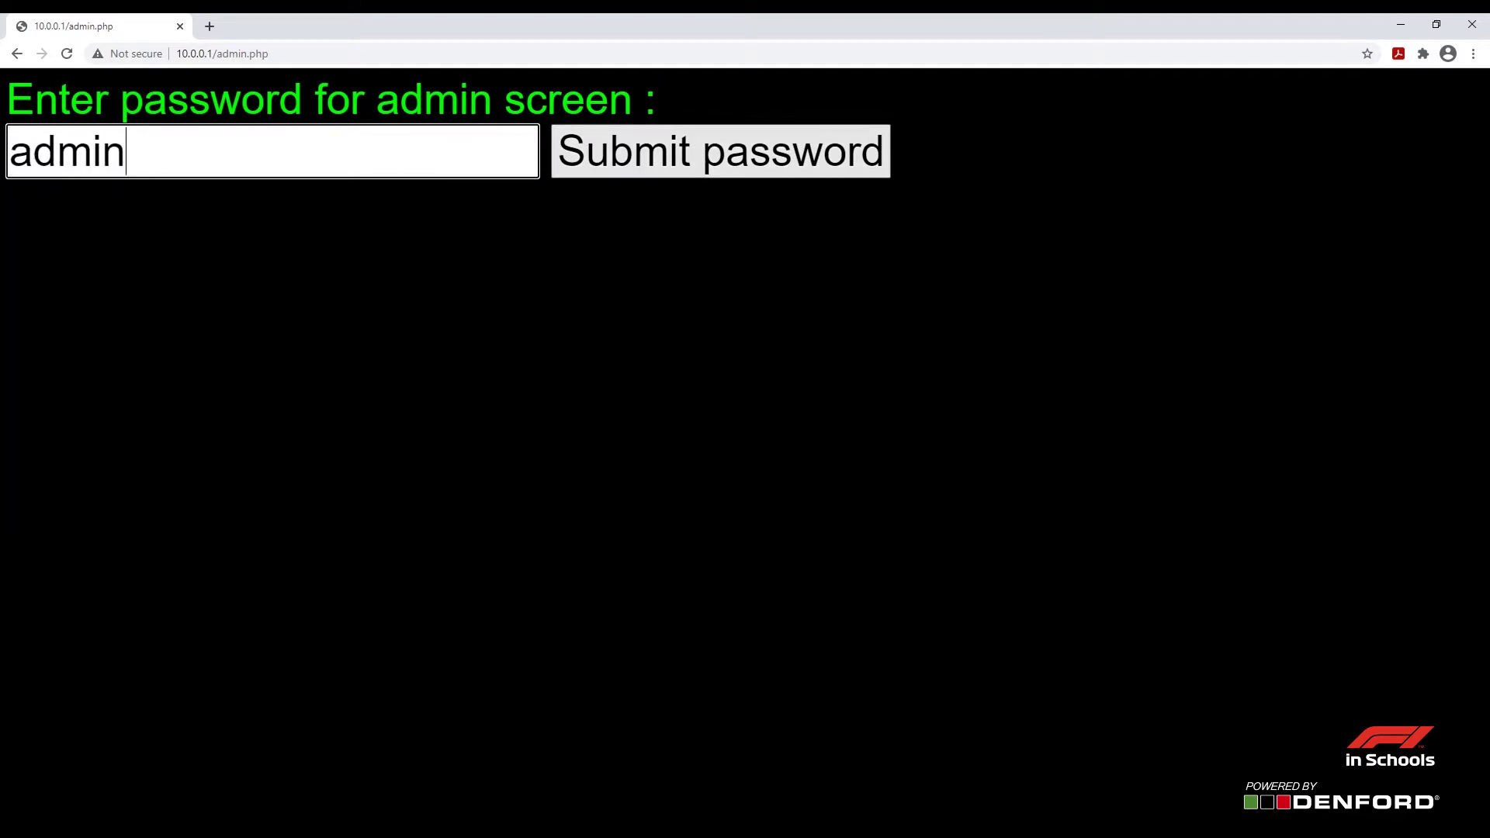
pyautogui.press('Return')
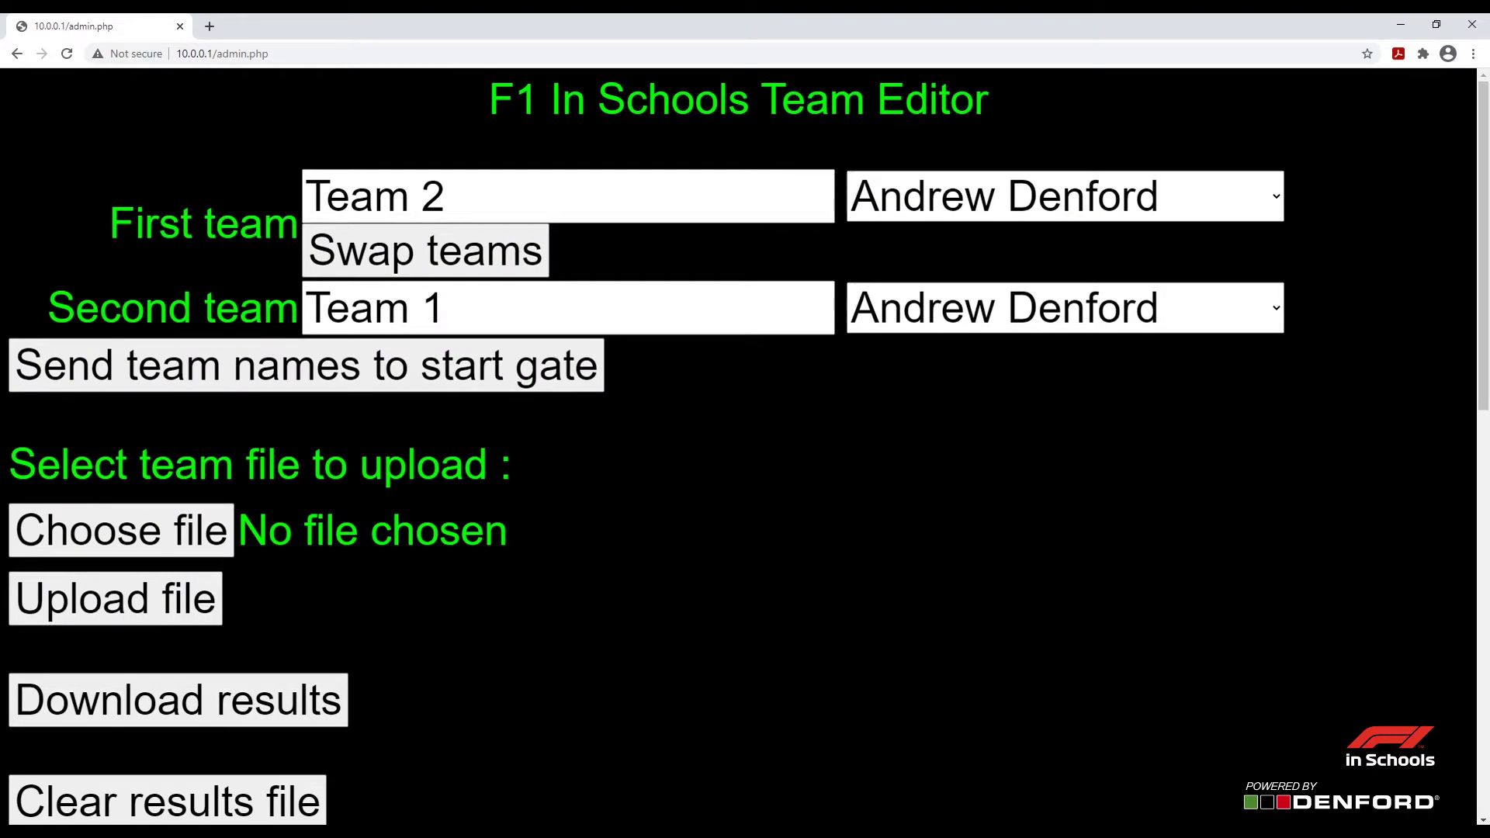
# Rename the First team to 'Team 1' and the Second team to 'Team 2'
pyautogui.scroll(-3, 737, 446)
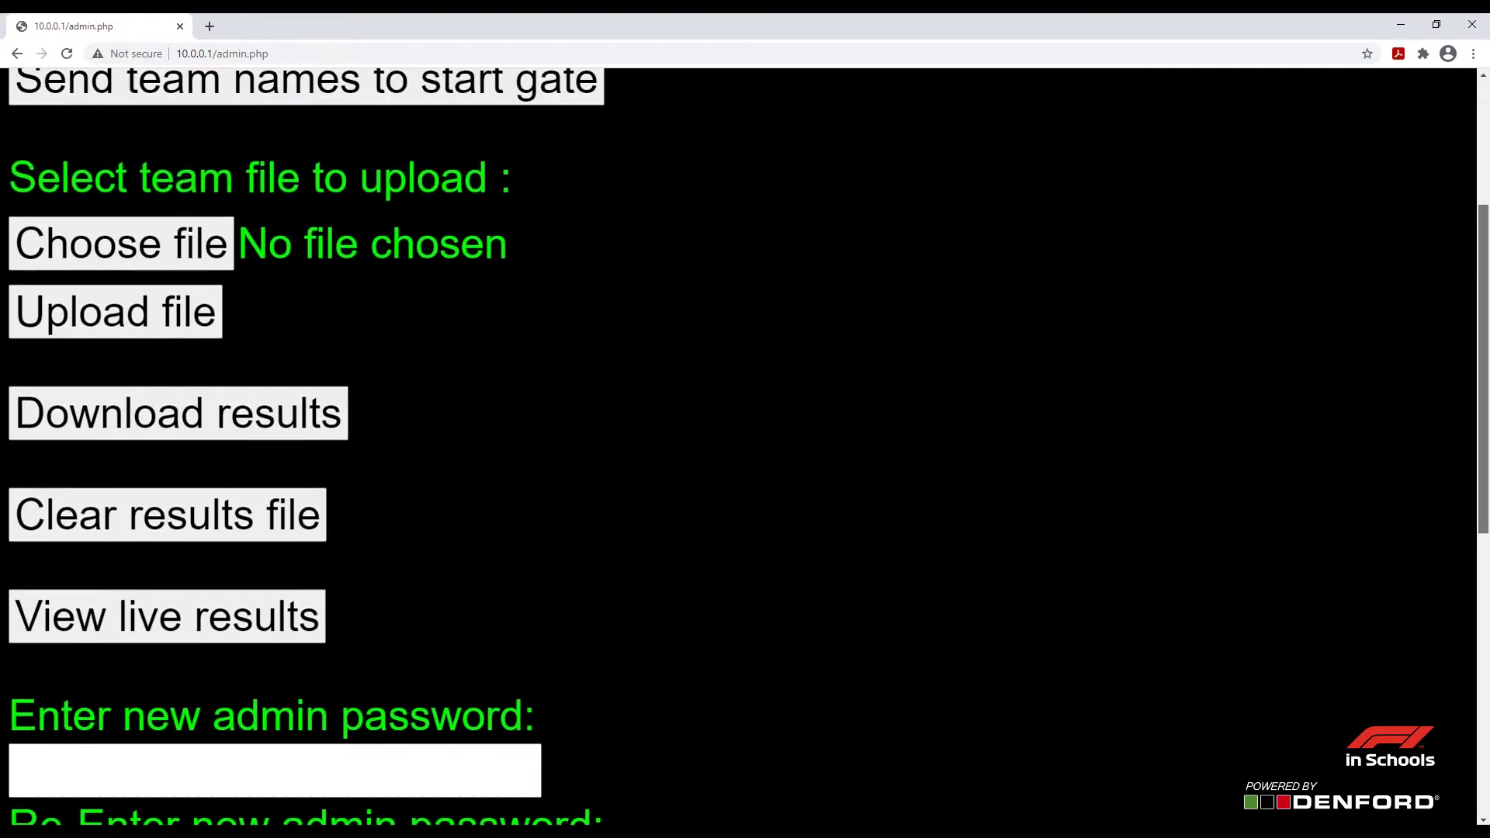
pyautogui.scroll(3, 737, 446)
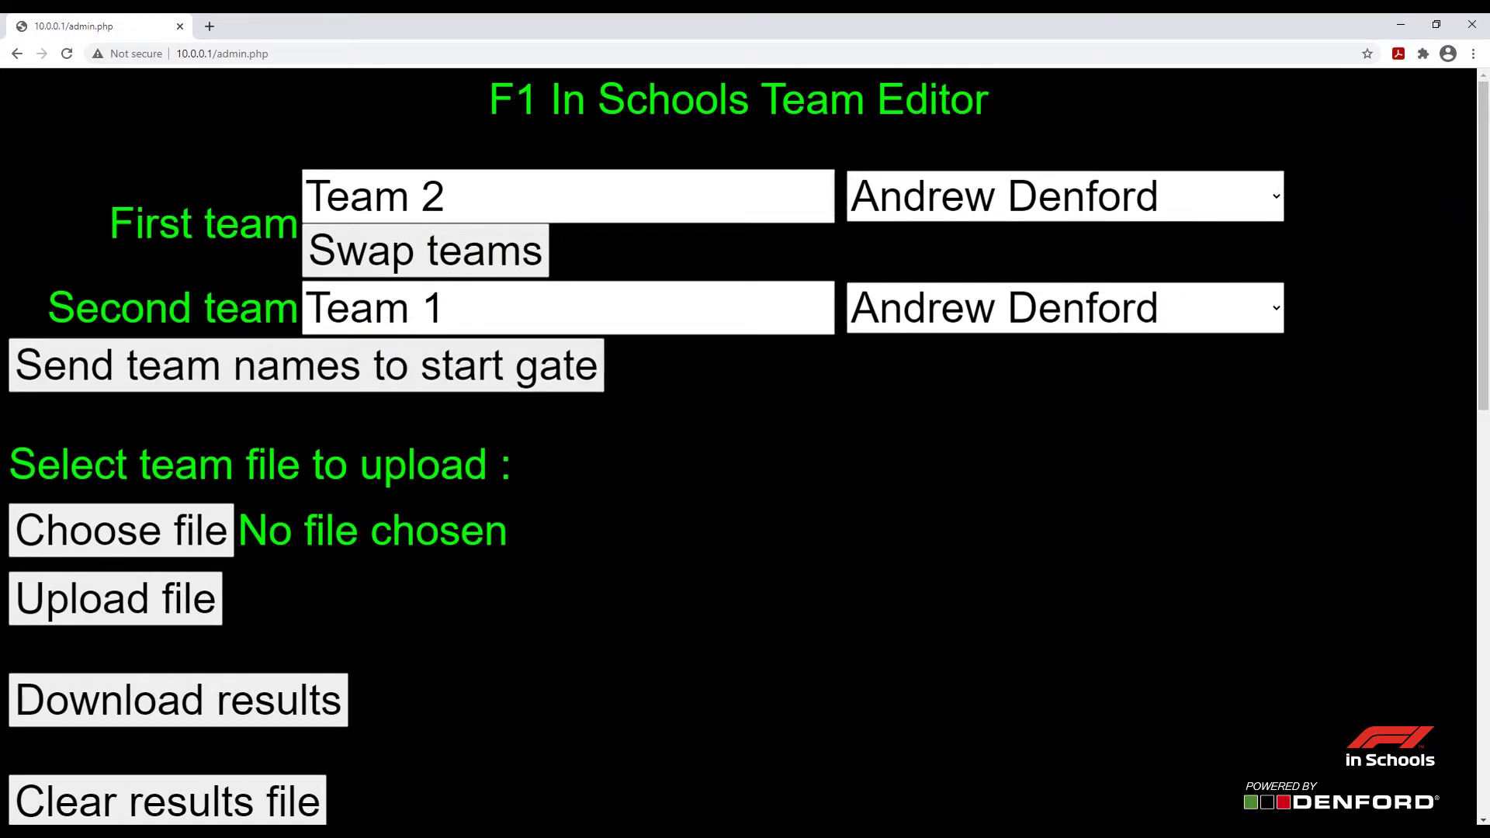
pyautogui.click(446, 196)
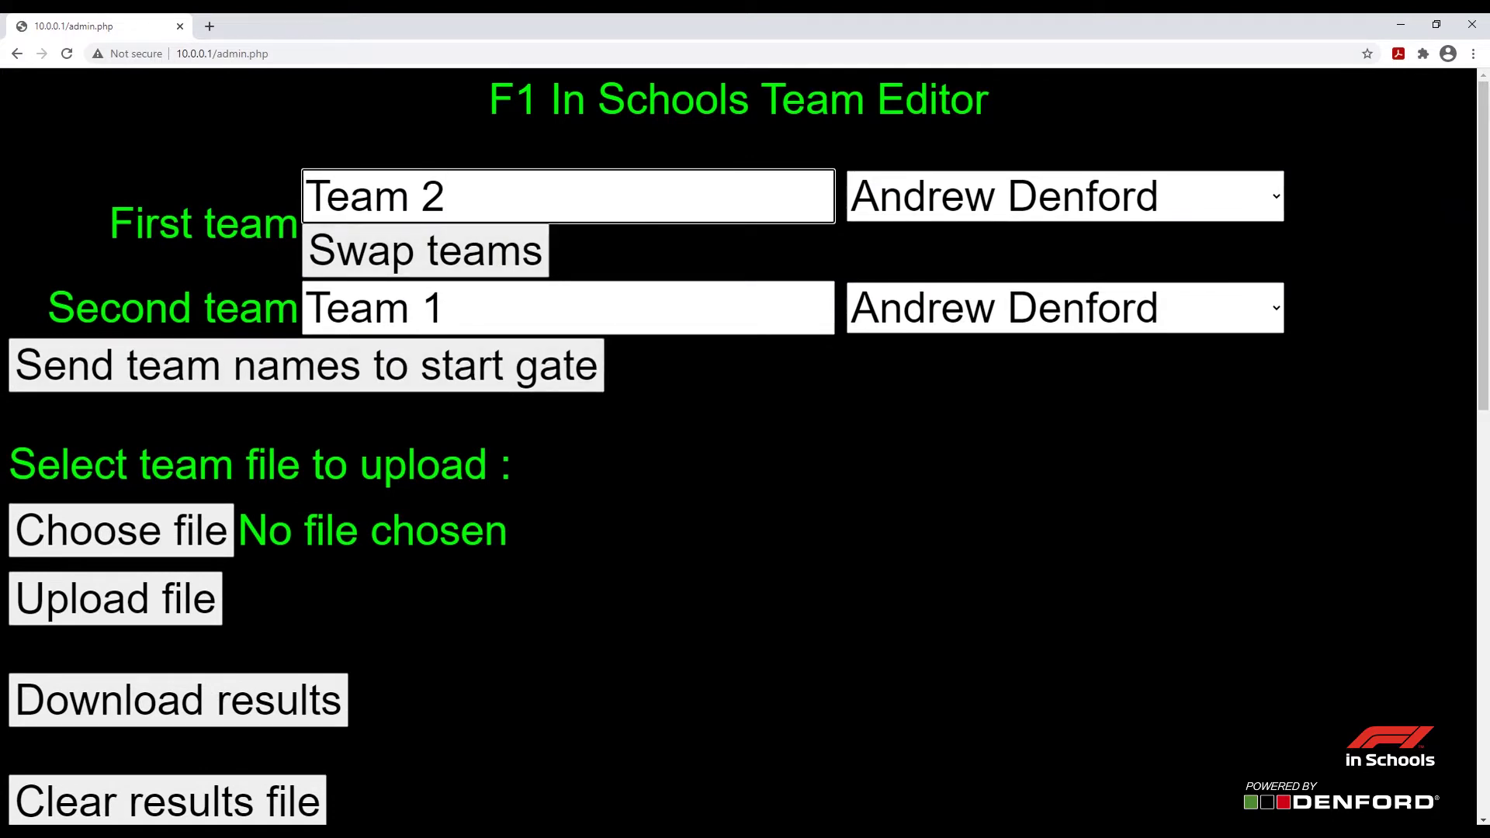
pyautogui.hotkey('shift', 'Left')
pyautogui.hotkey('shift', 'Left')
pyautogui.hotkey('shift', 'Left')
pyautogui.hotkey('shift', 'Left')
pyautogui.hotkey('shift', 'Left')
pyautogui.hotkey('shift', 'Left')
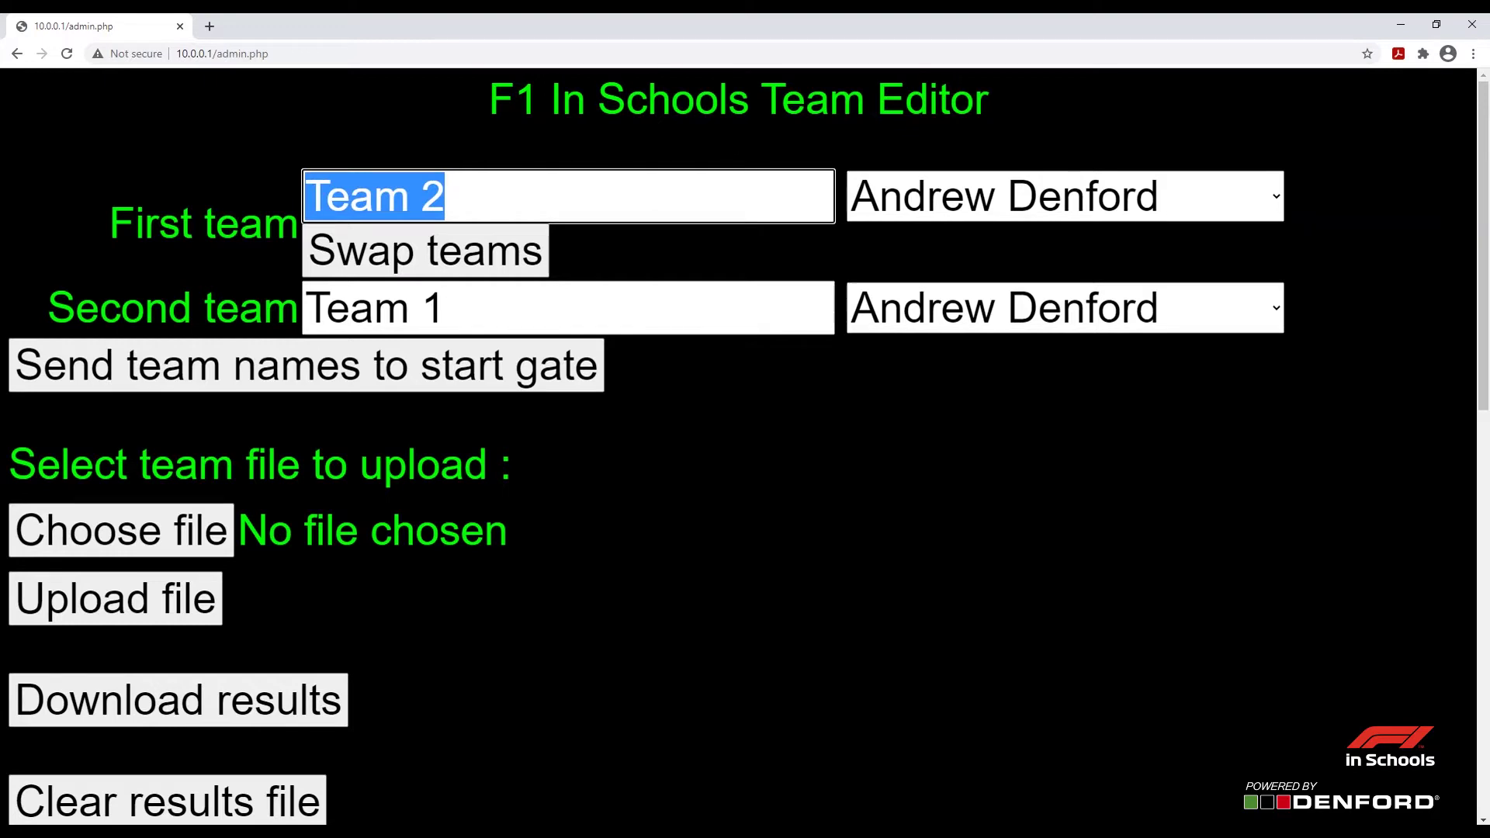
pyautogui.write('Team 1')
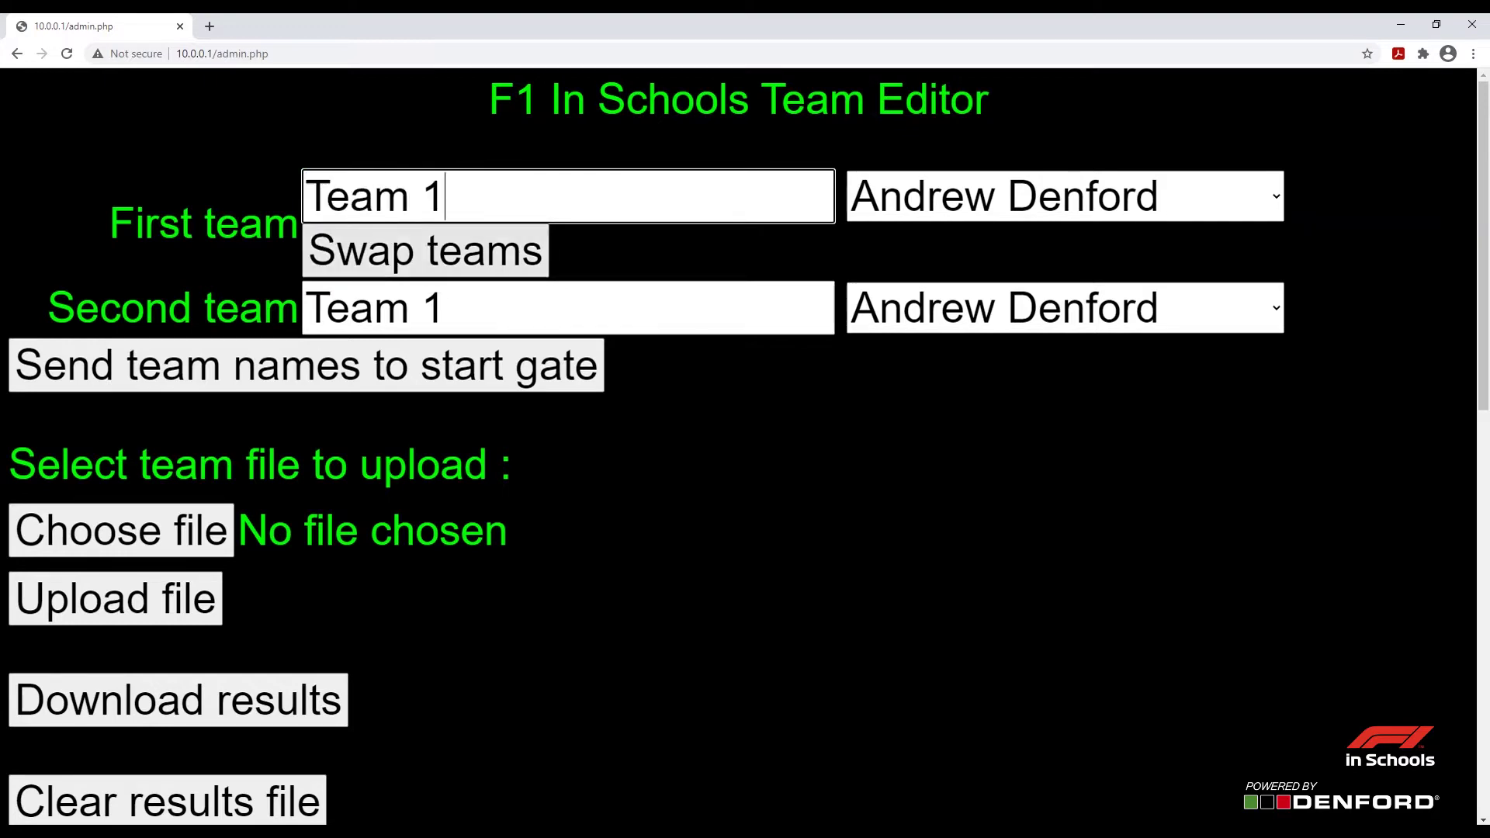
pyautogui.click(446, 308)
pyautogui.hotkey('shift', 'Left')
pyautogui.hotkey('shift', 'Left')
pyautogui.hotkey('shift', 'Left')
pyautogui.hotkey('shift', 'Left')
pyautogui.hotkey('shift', 'Left')
pyautogui.hotkey('shift', 'Left')
pyautogui.write('Team 2')
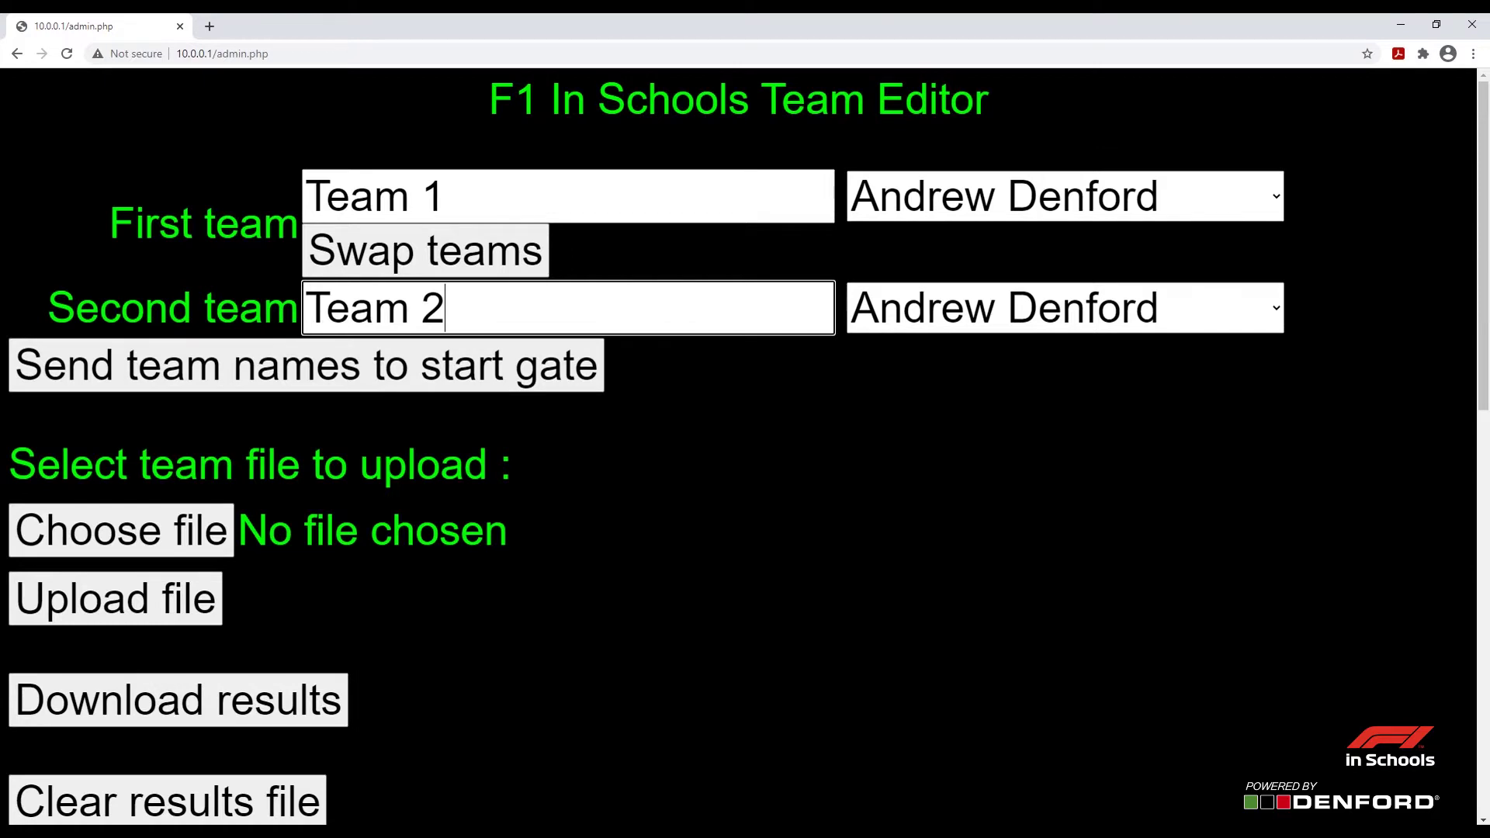
# Choose a different name for the first team from its dropdown list
pyautogui.click(1063, 196)
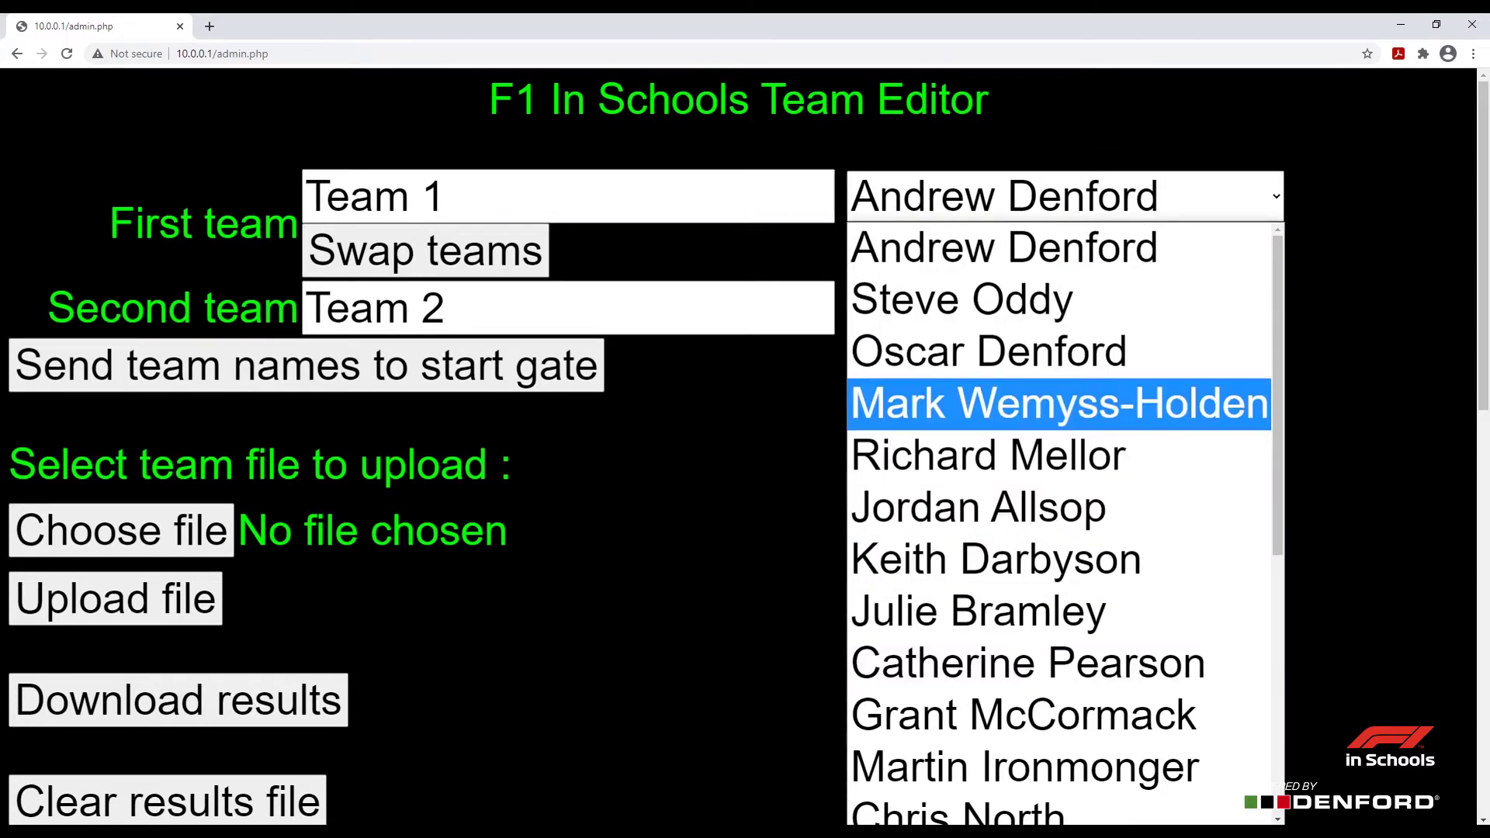
pyautogui.click(988, 352)
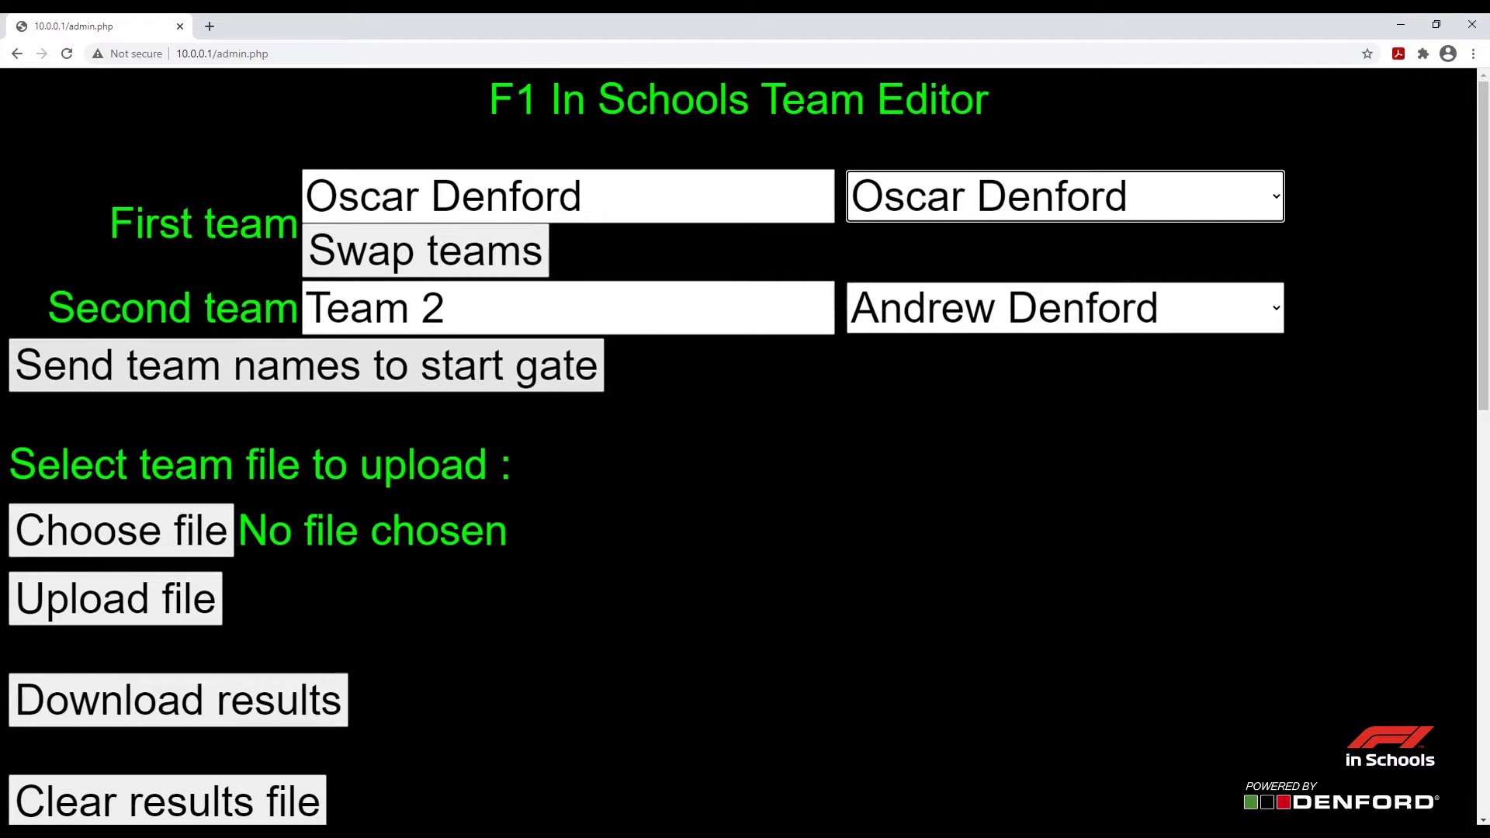
pyautogui.press('Down')
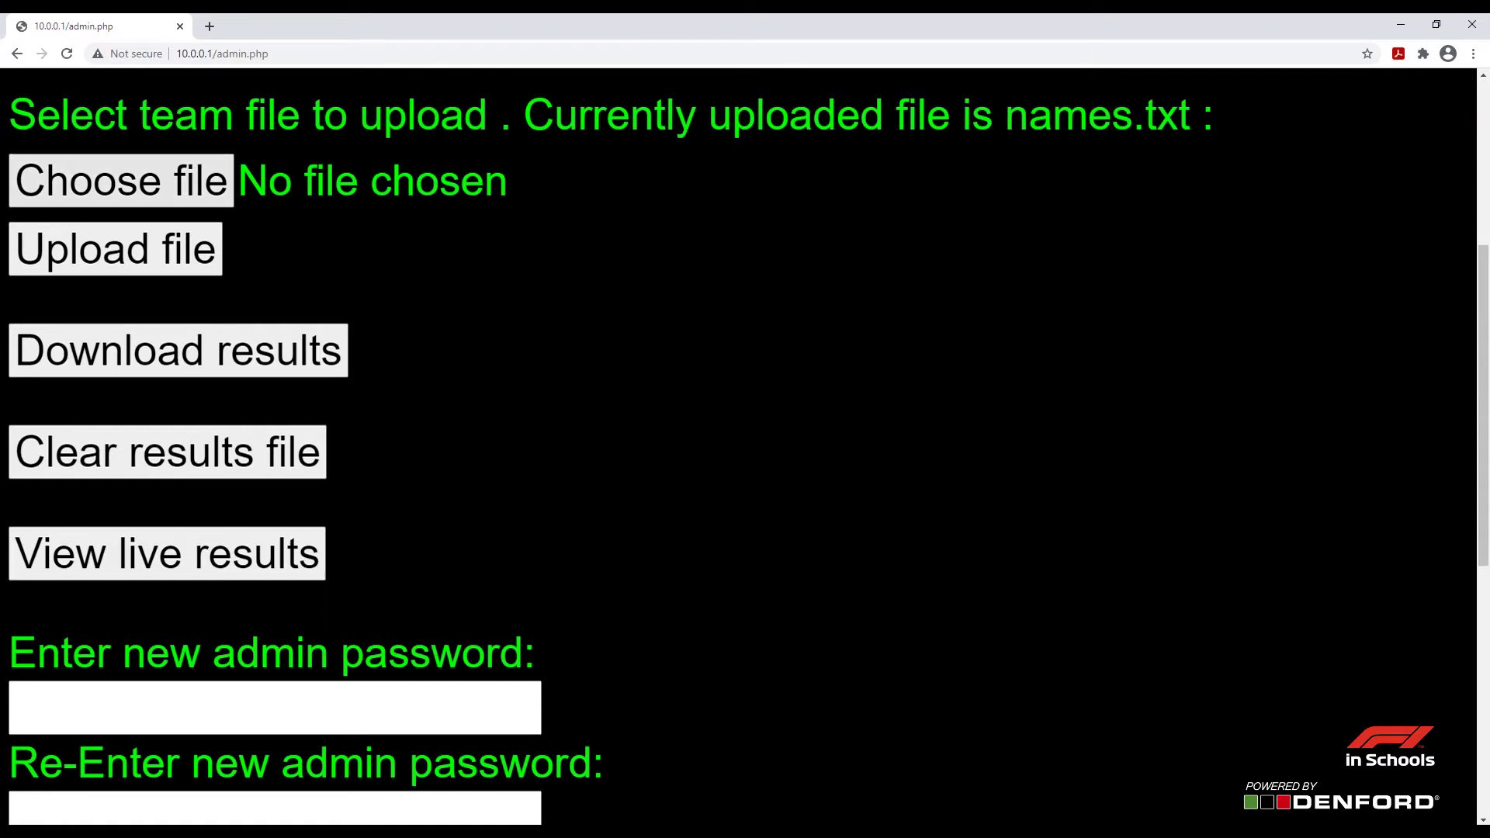
# Select the Desktop names file for upload after checking its four names in Notepad
pyautogui.press('space')
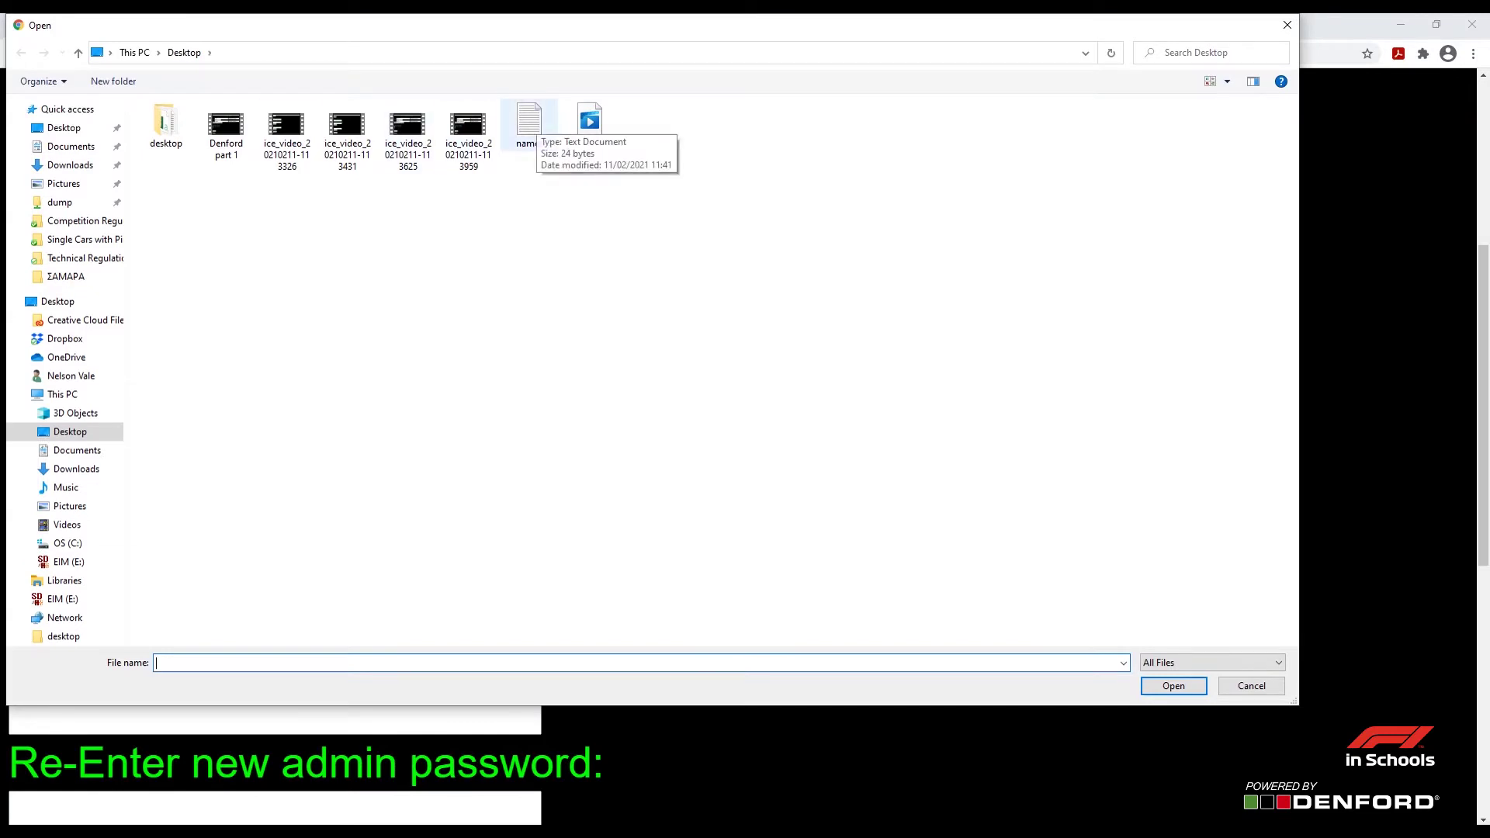
pyautogui.click(529, 124)
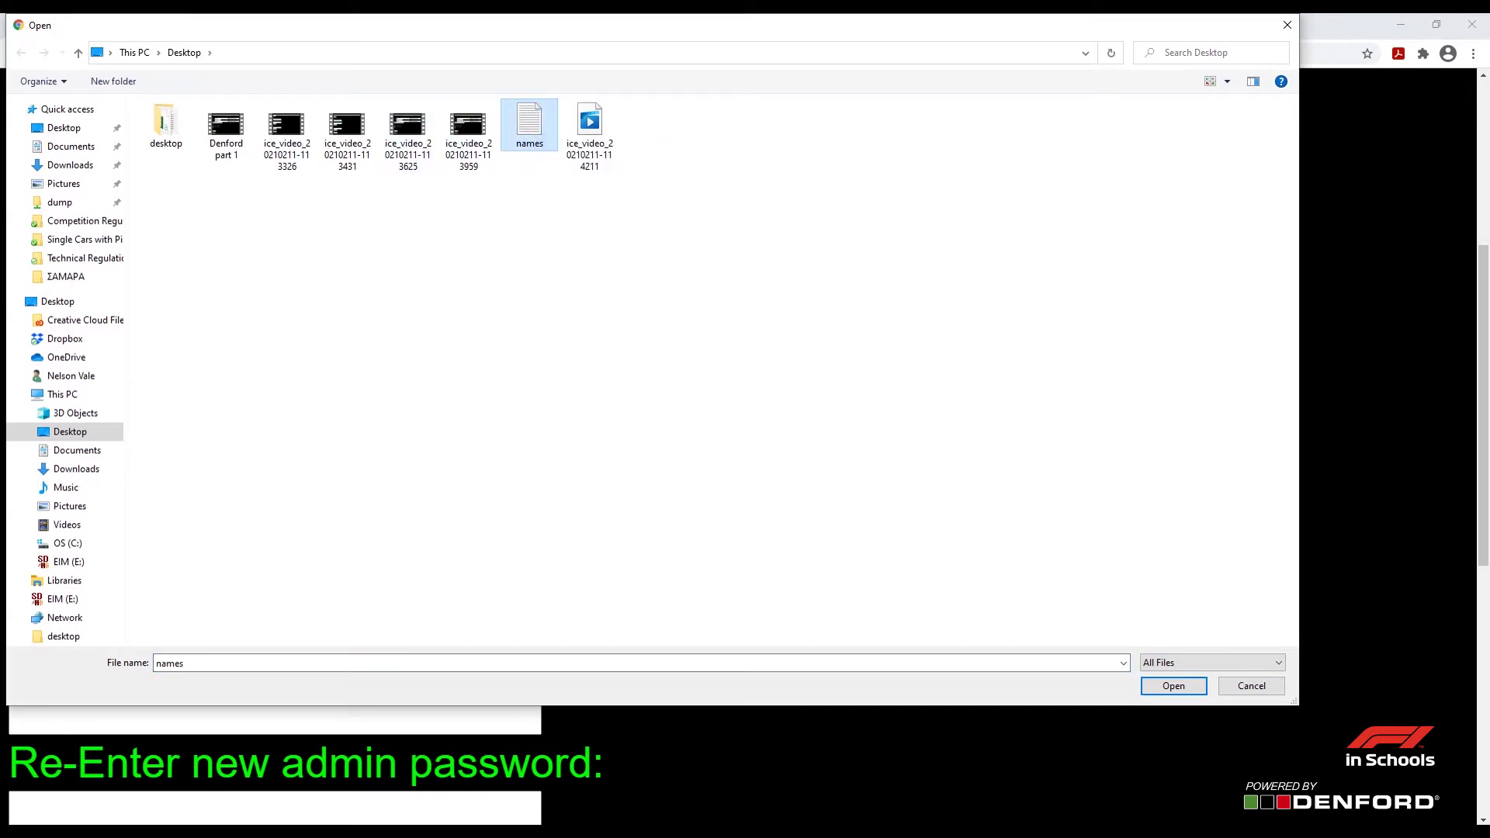
pyautogui.rightClick(537, 121)
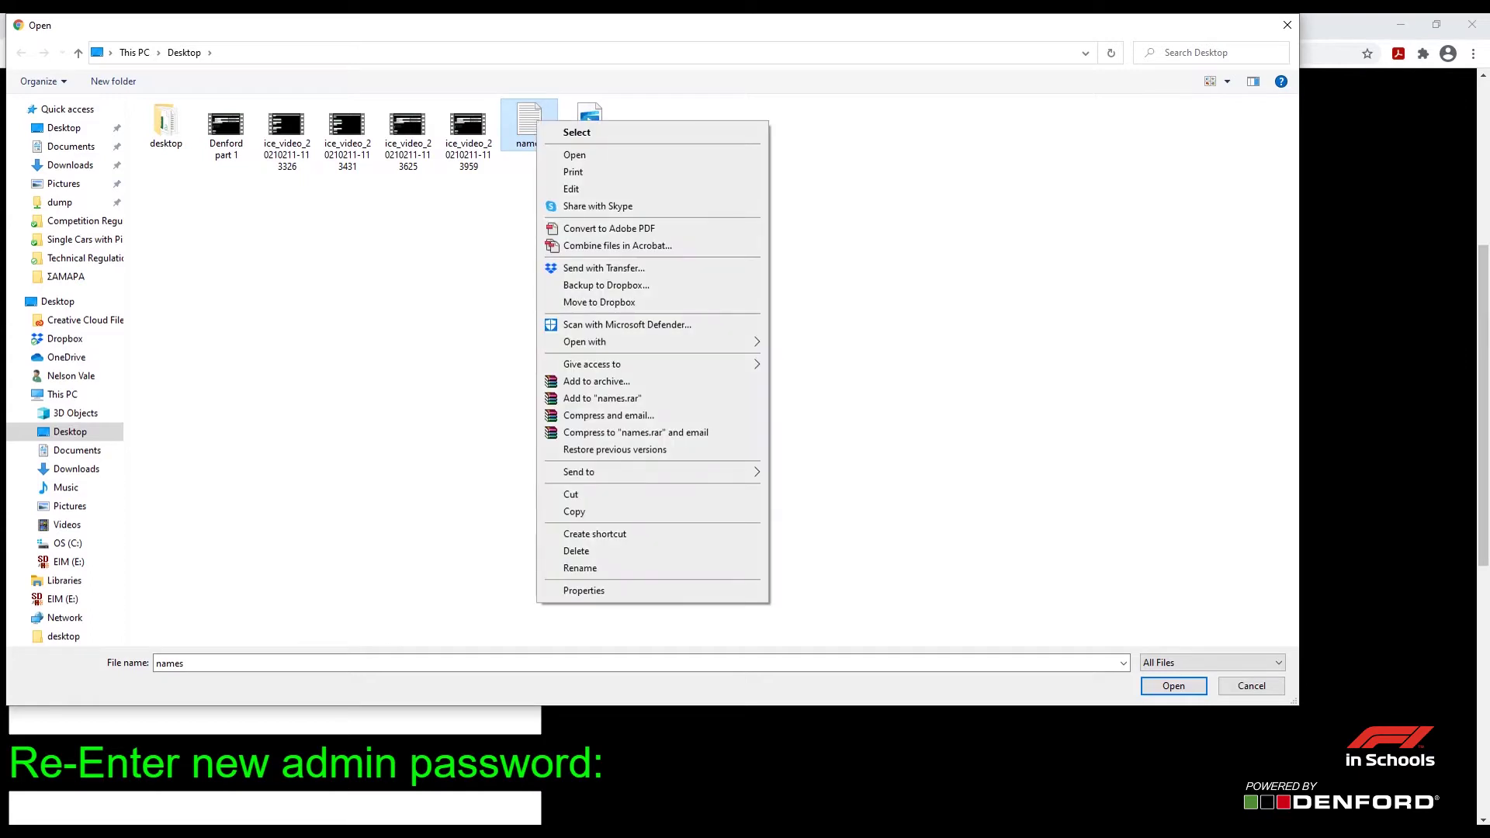
pyautogui.click(578, 154)
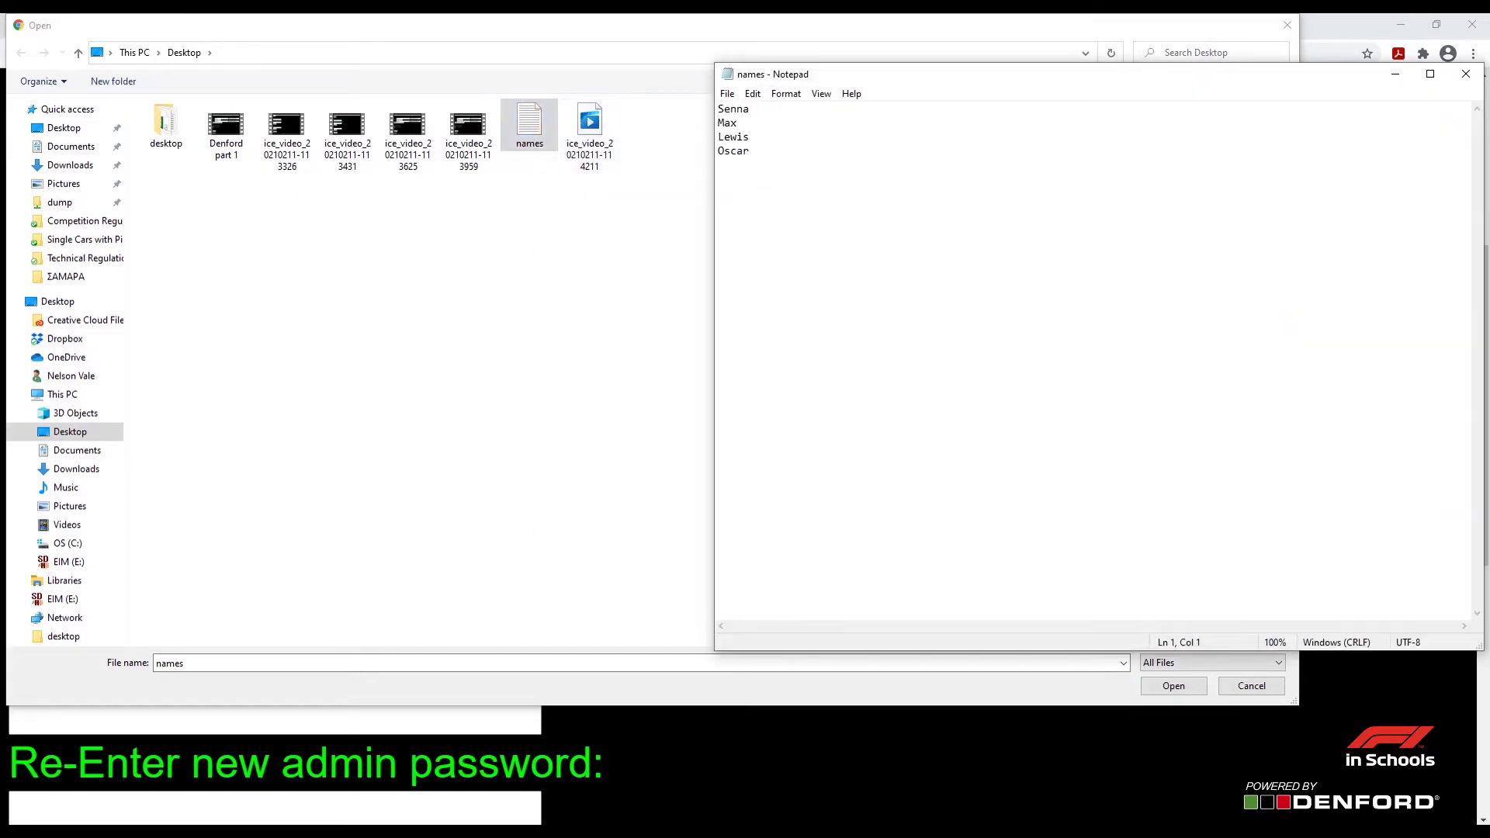
pyautogui.moveTo(749, 151); pyautogui.dragTo(718, 109)
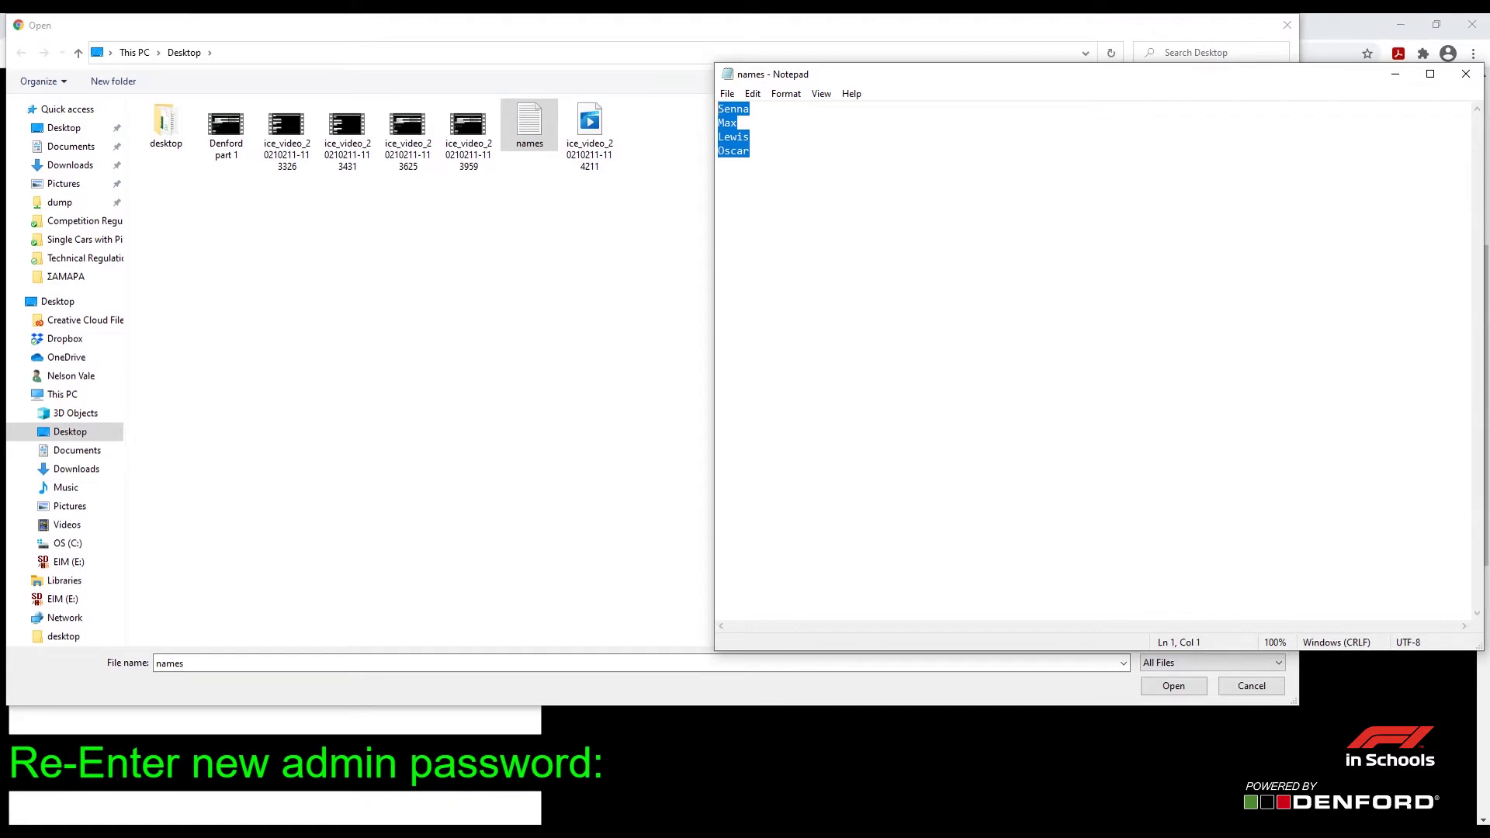
pyautogui.click(750, 151)
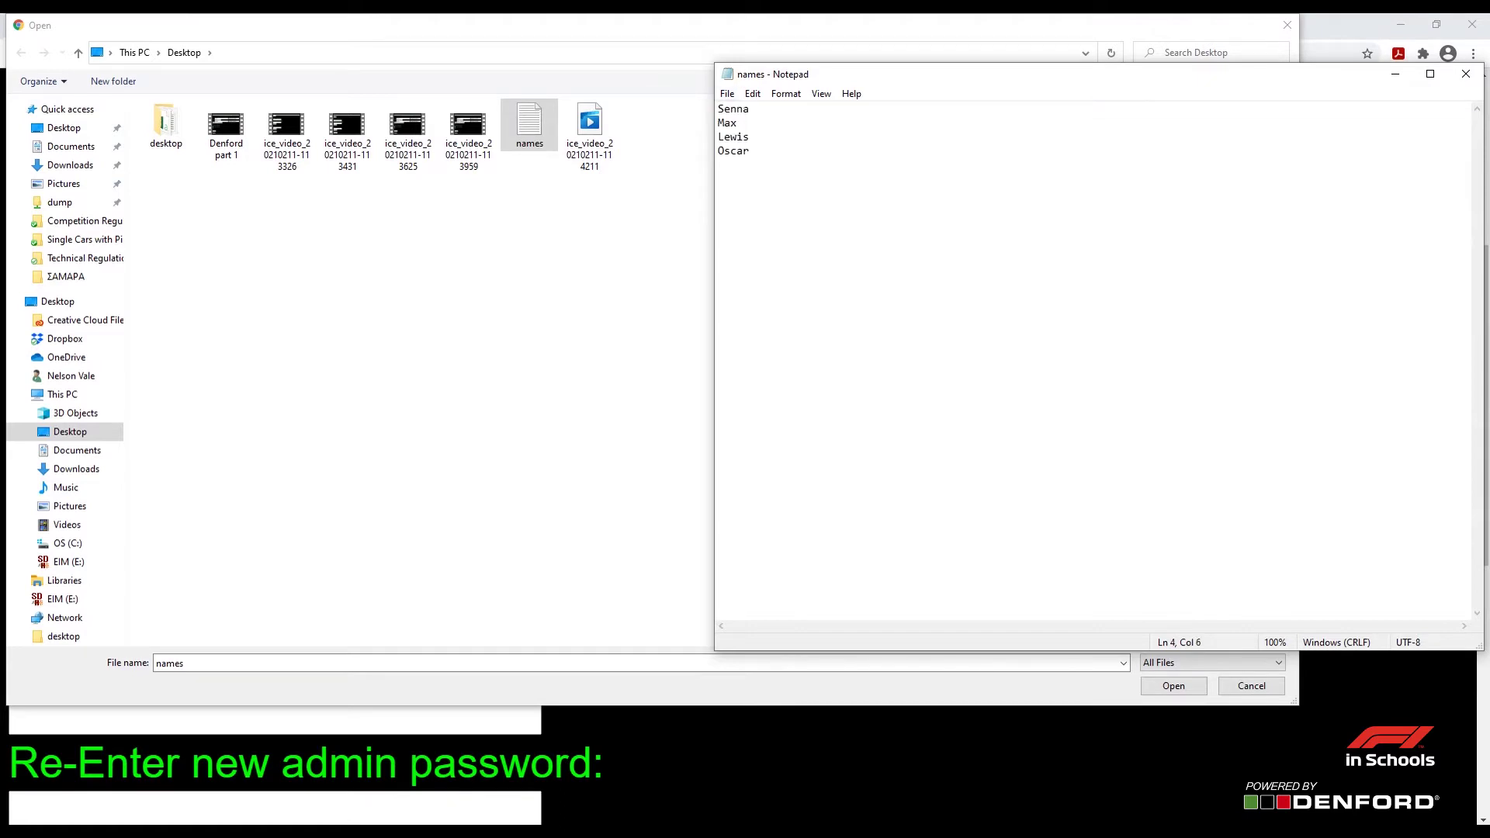
pyautogui.click(727, 94)
pyautogui.press('Return')
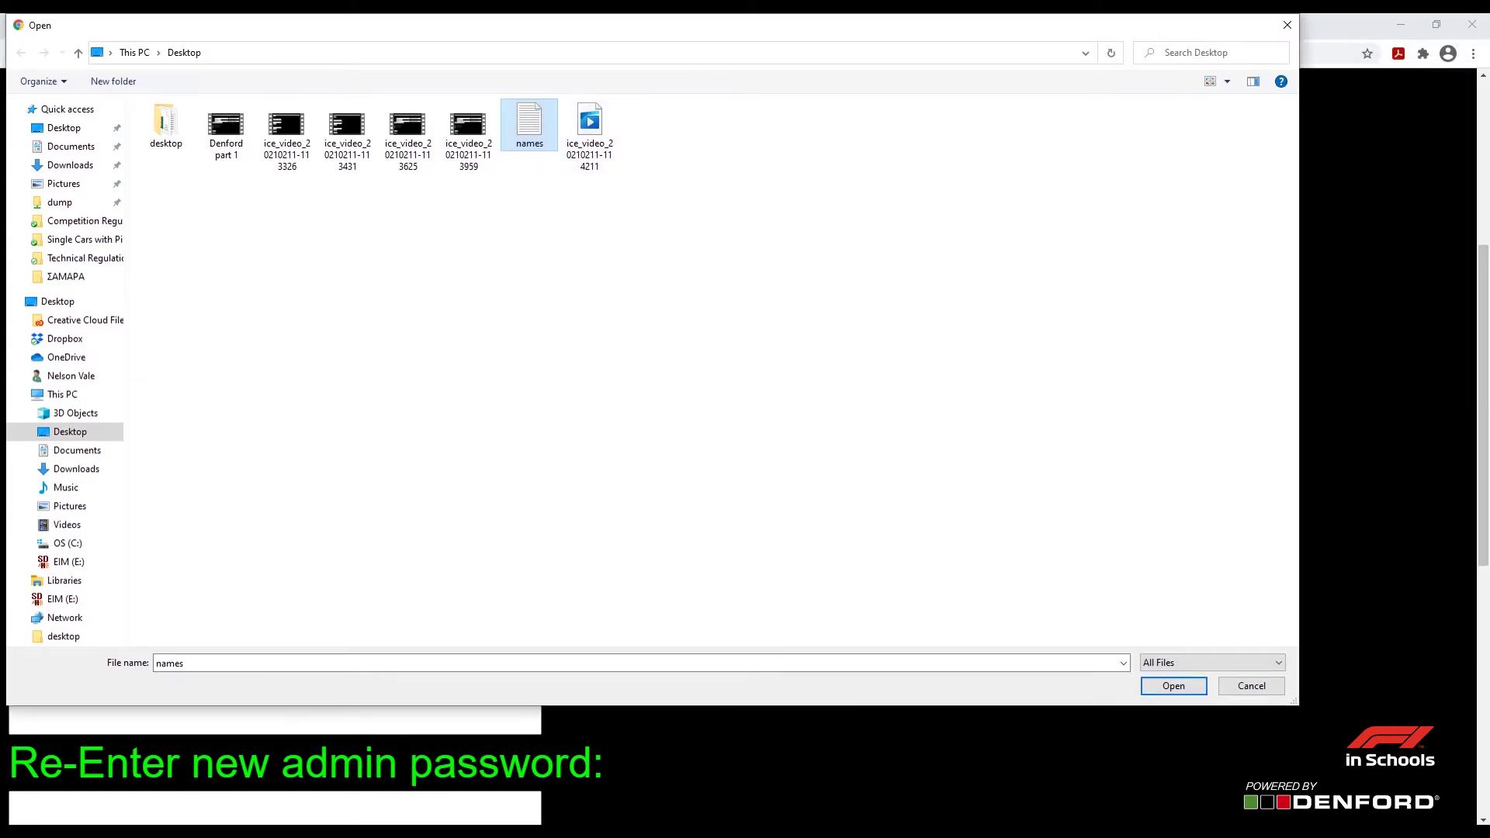
# Upload names.txt to the start gate as the team file
pyautogui.press('Return')
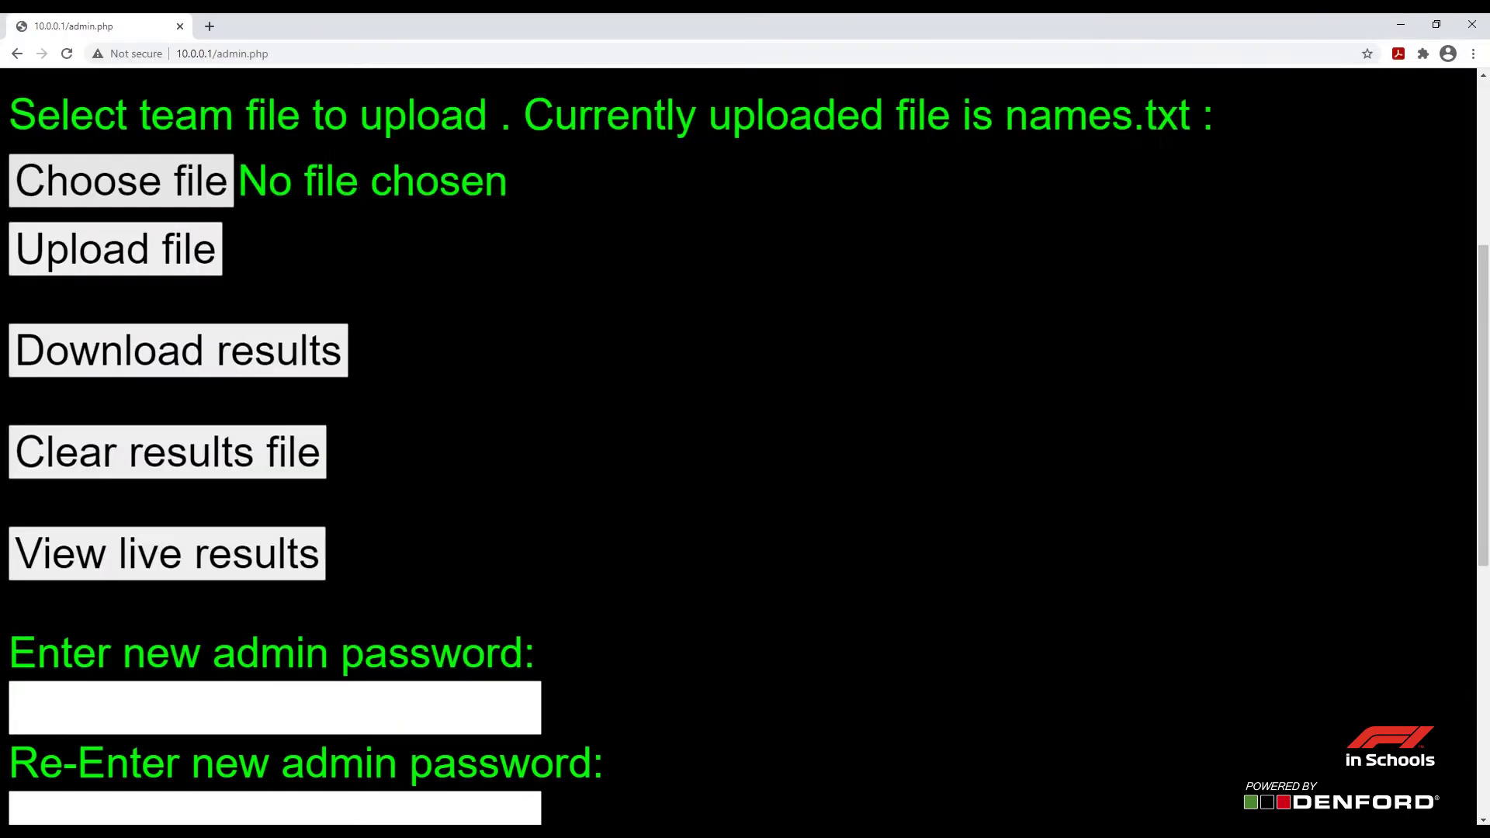
pyautogui.press('Tab')
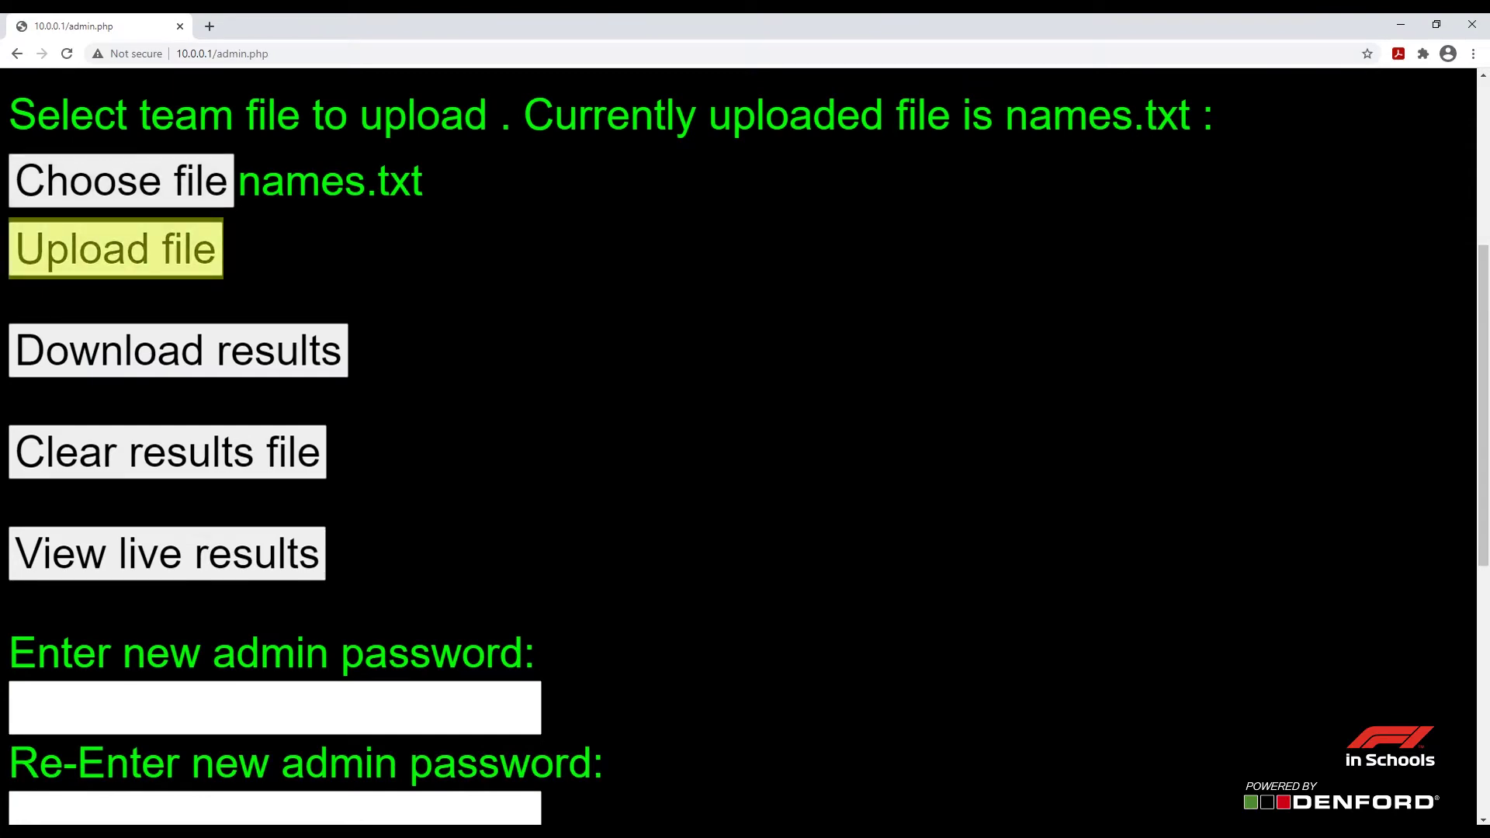
pyautogui.press('Return')
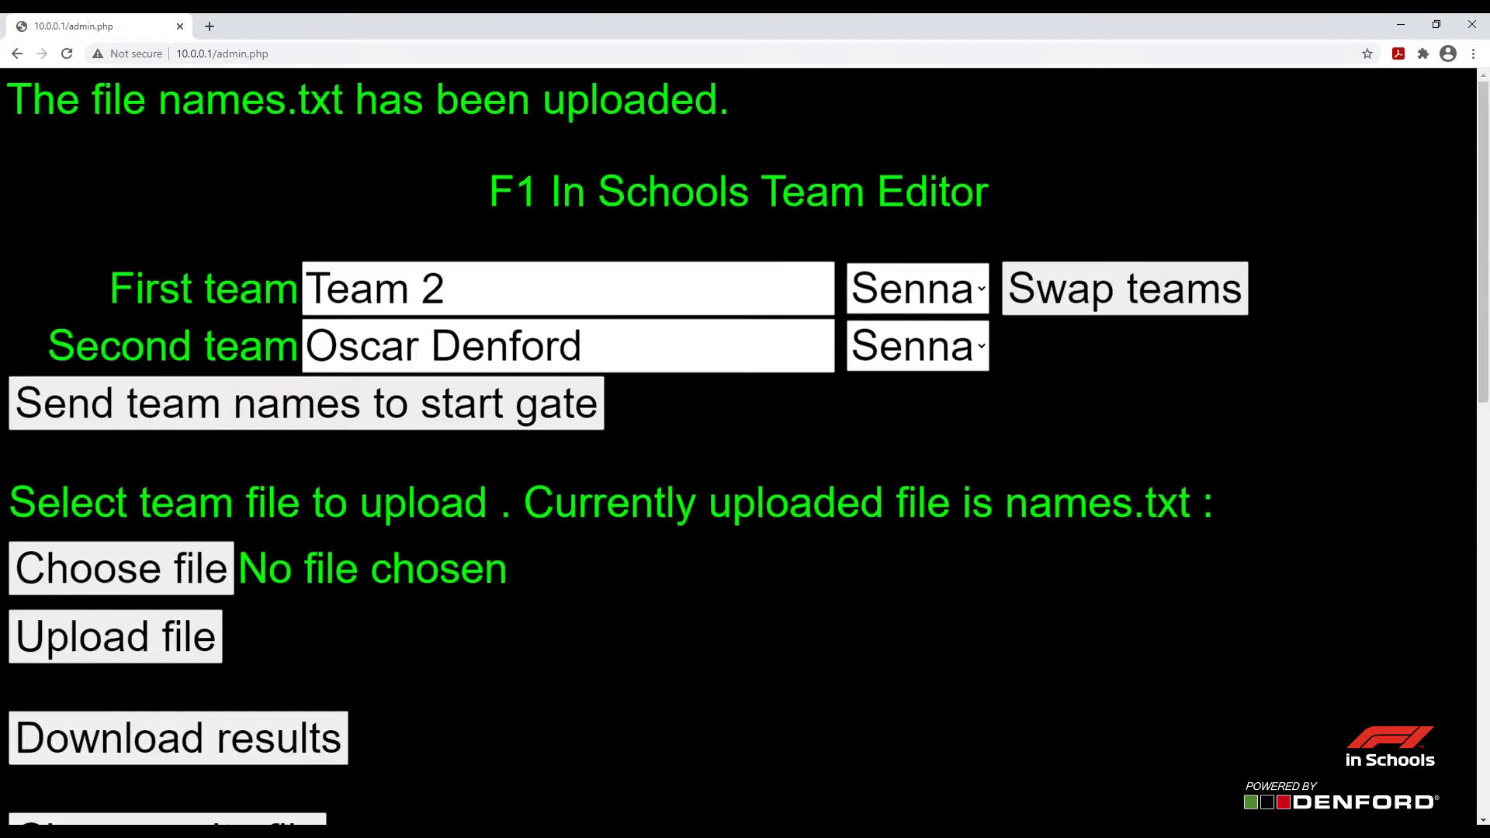
# Set the first team to Max and the second team to Lewis
pyautogui.press('Tab')
pyautogui.press('Tab')
pyautogui.hotkey('alt', 'Down')
pyautogui.press('Down')
pyautogui.press('Return')
pyautogui.press('Tab')
pyautogui.hotkey('alt', 'Down')
pyautogui.press('Down')
pyautogui.press('Down')
pyautogui.press('Return')
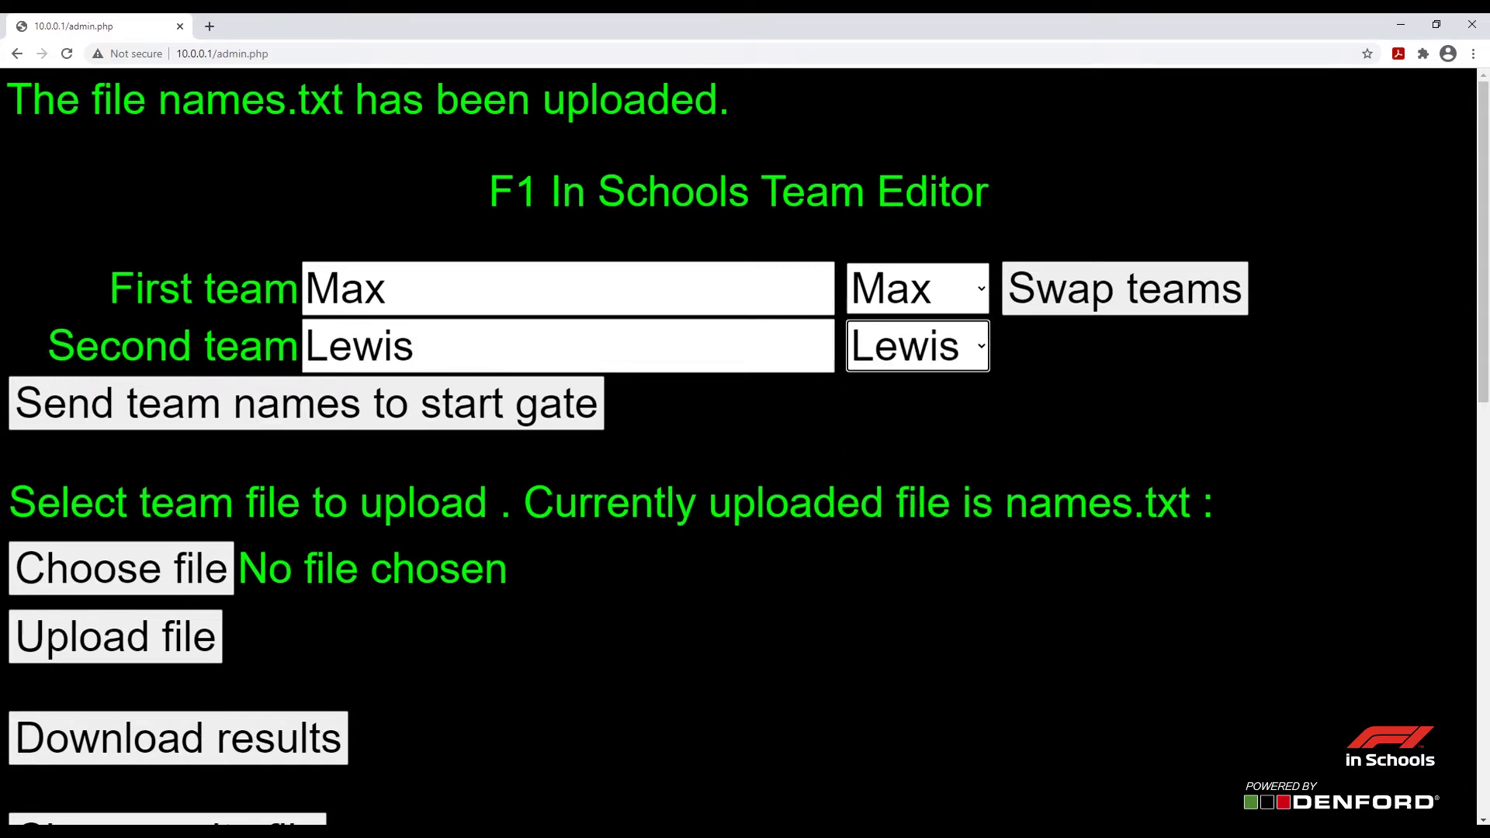
pyautogui.scroll(-5, 737, 447)
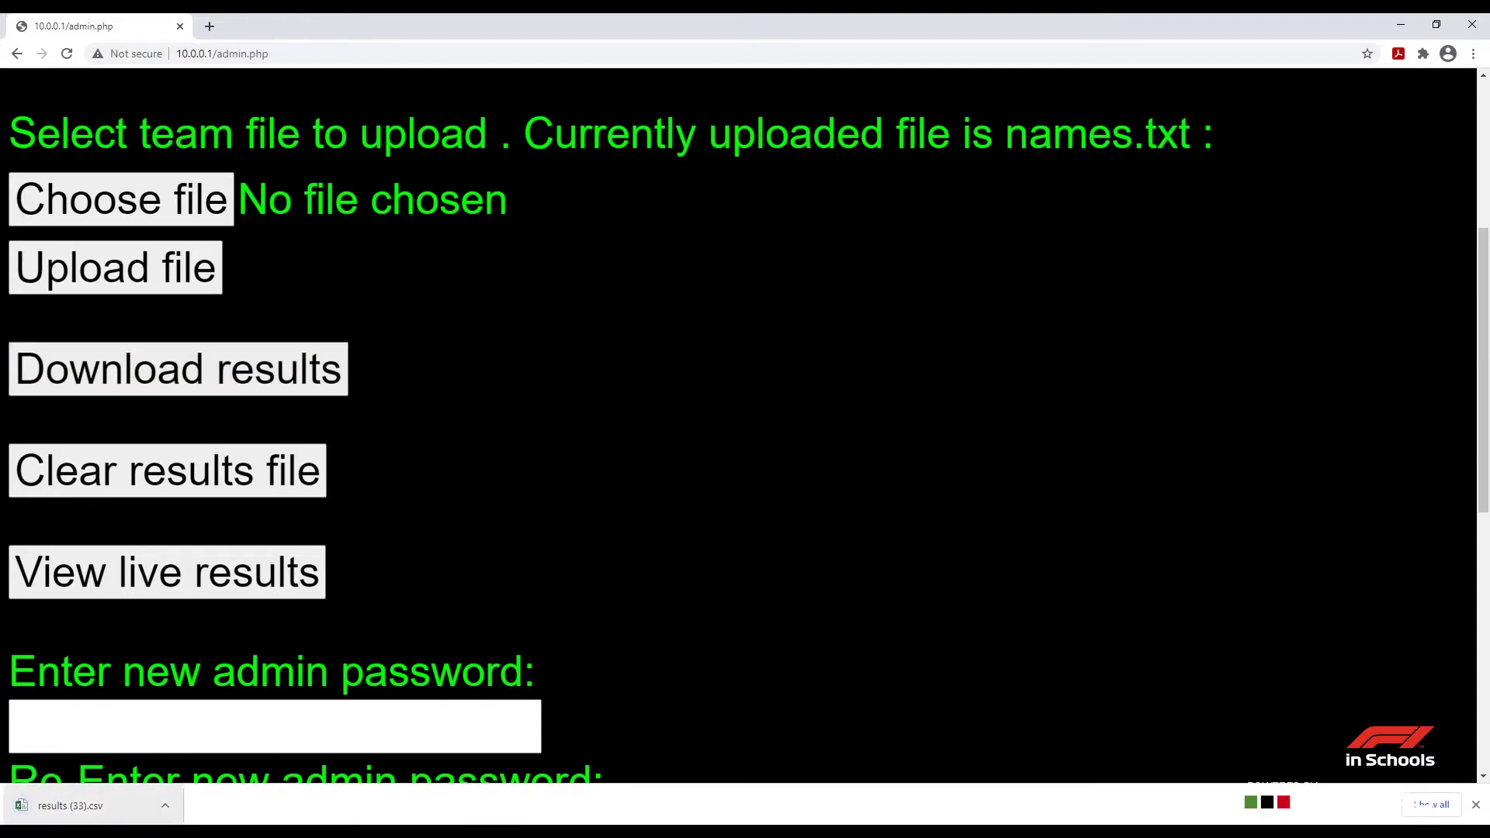
# Open results (33).csv, autofit columns E, G and H, then close without saving
pyautogui.click(70, 805)
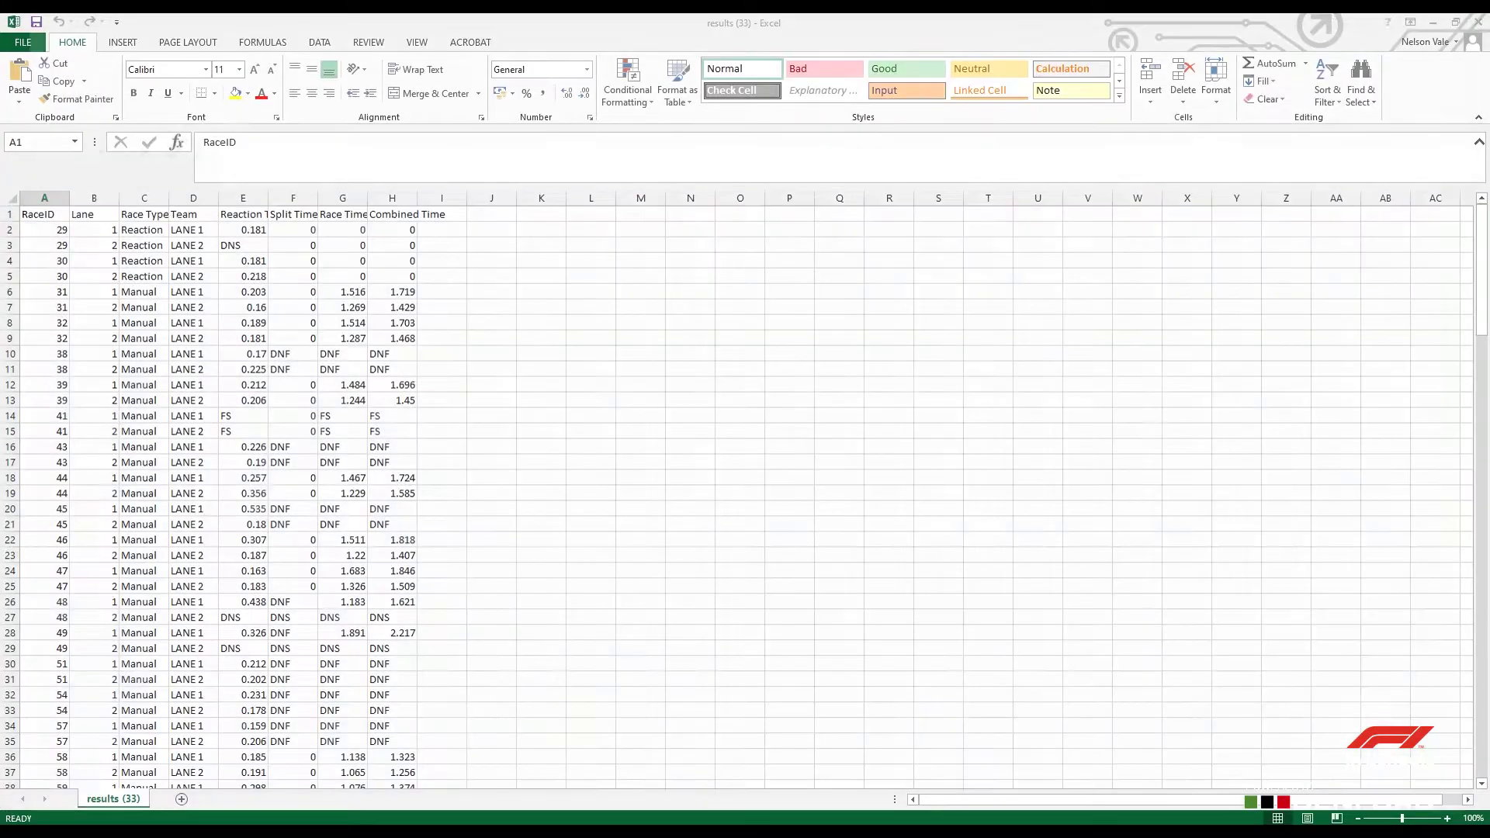
pyautogui.moveTo(1480, 268)
pyautogui.mouseDown()
pyautogui.moveTo(1481, 461)
pyautogui.moveTo(1480, 274)
pyautogui.mouseUp()
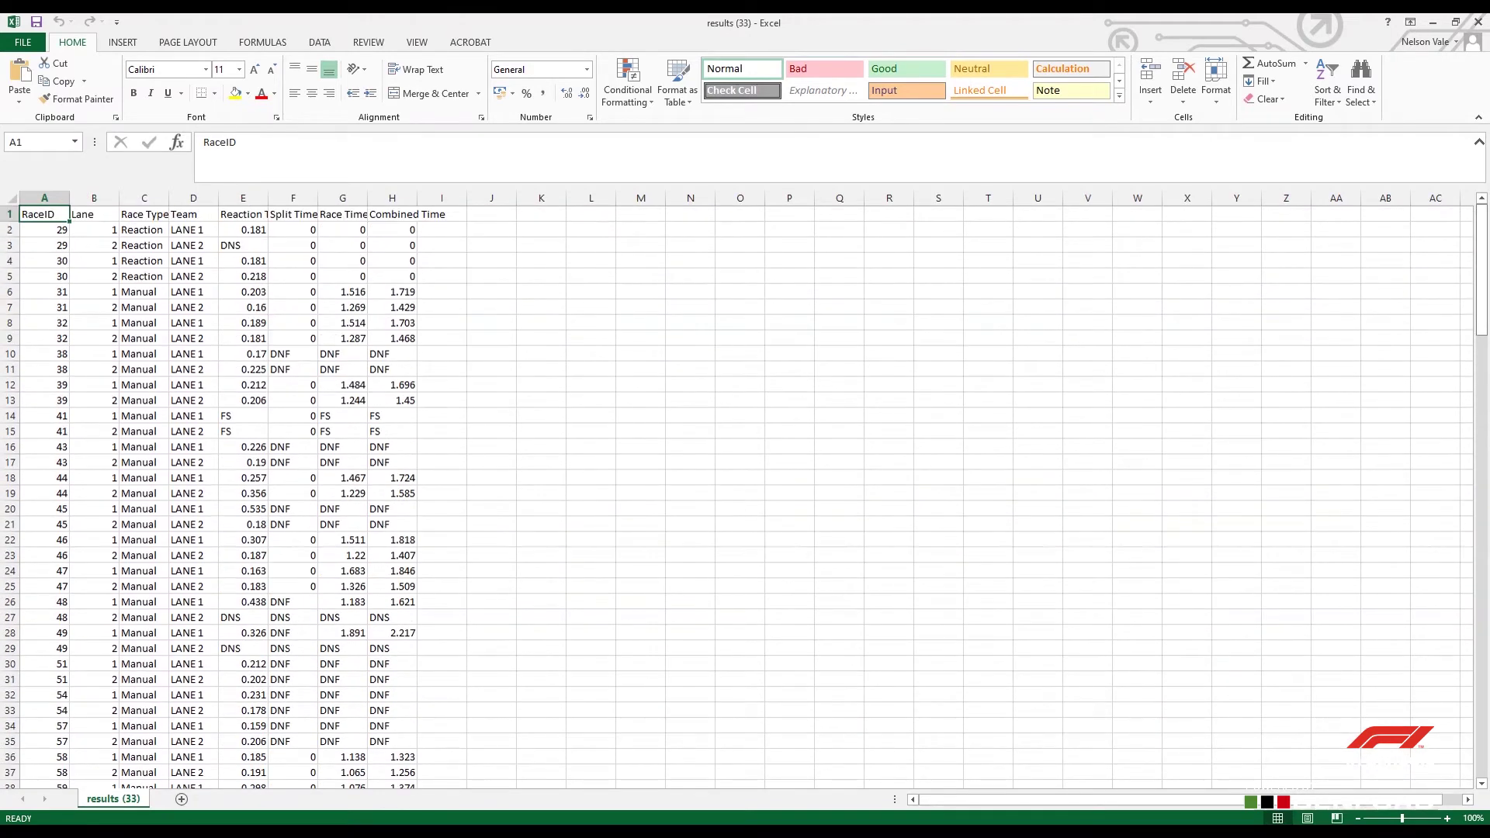
pyautogui.doubleClick(268, 198)
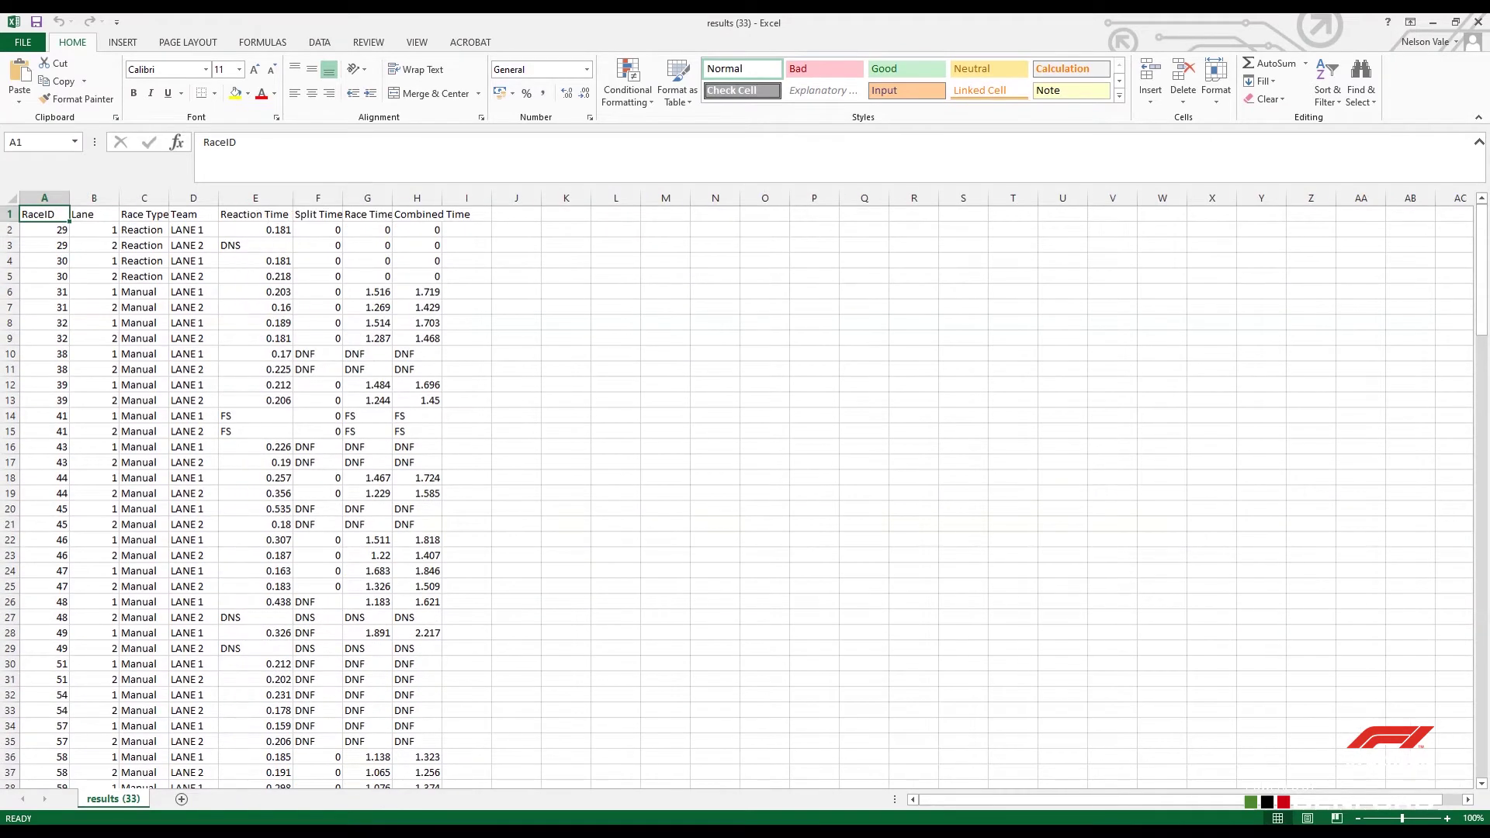
pyautogui.doubleClick(392, 198)
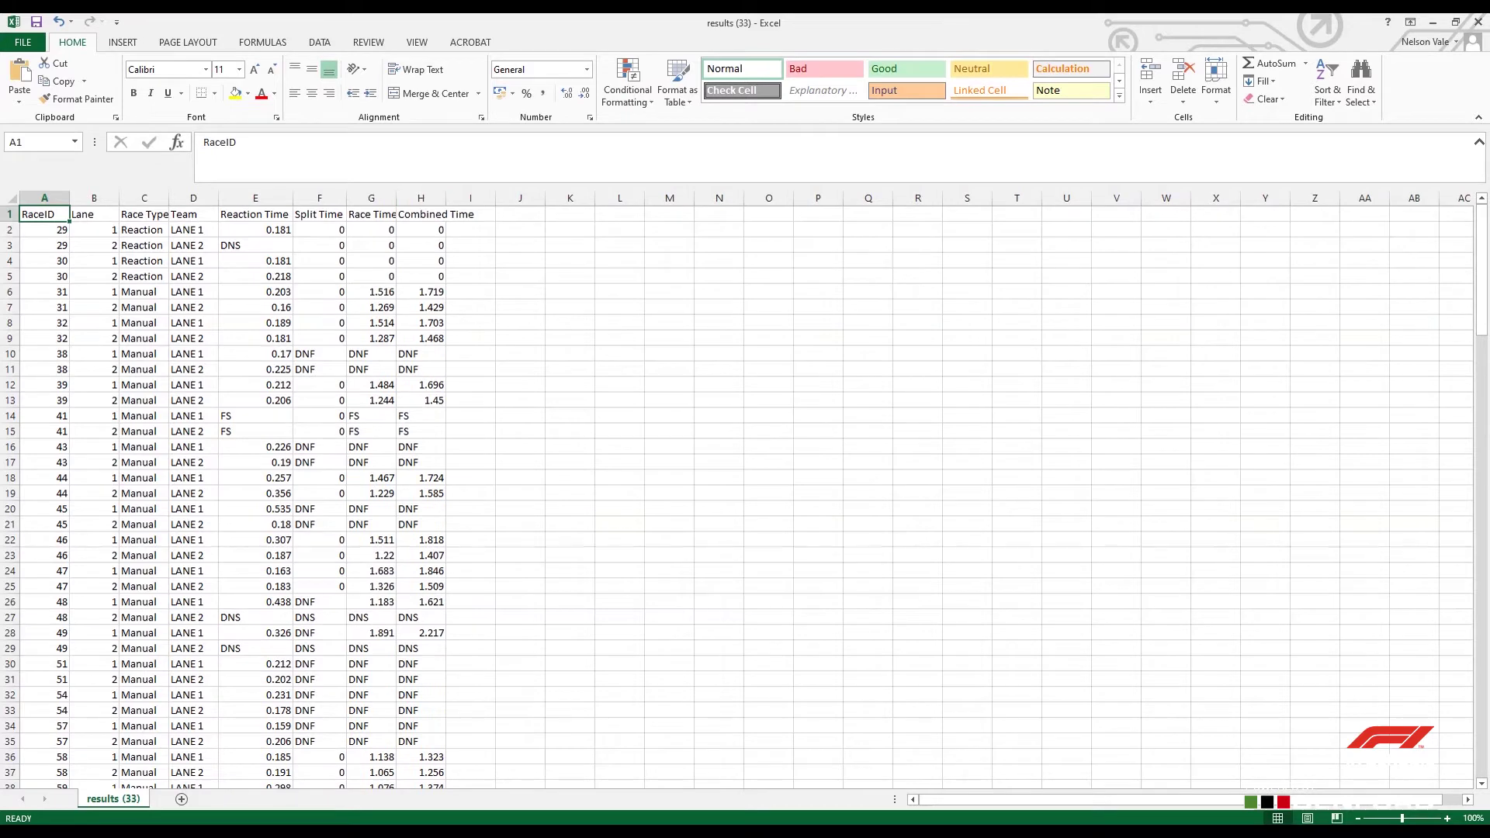
pyautogui.doubleClick(397, 198)
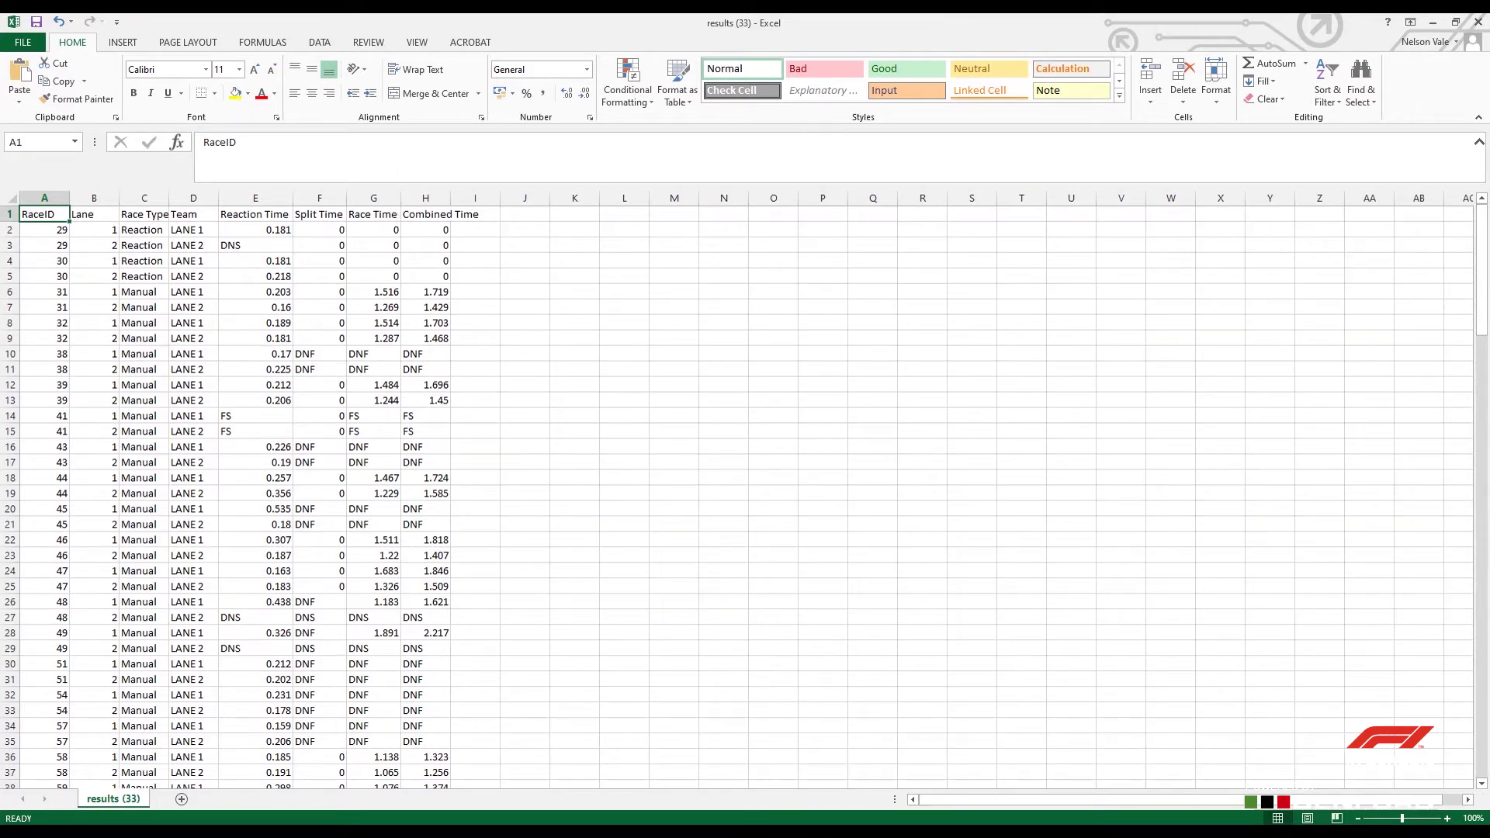
pyautogui.doubleClick(450, 198)
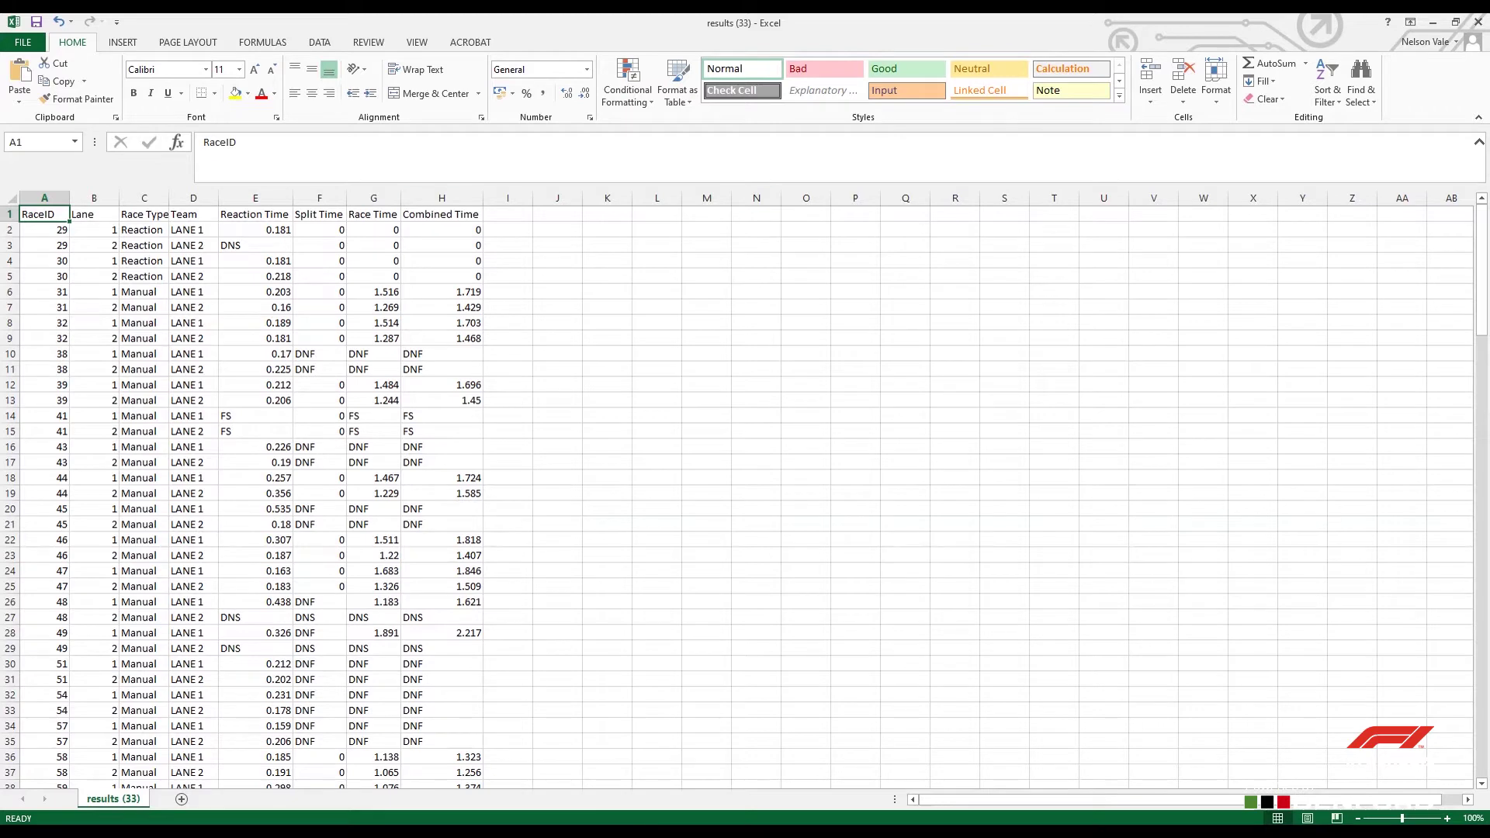
pyautogui.click(1478, 21)
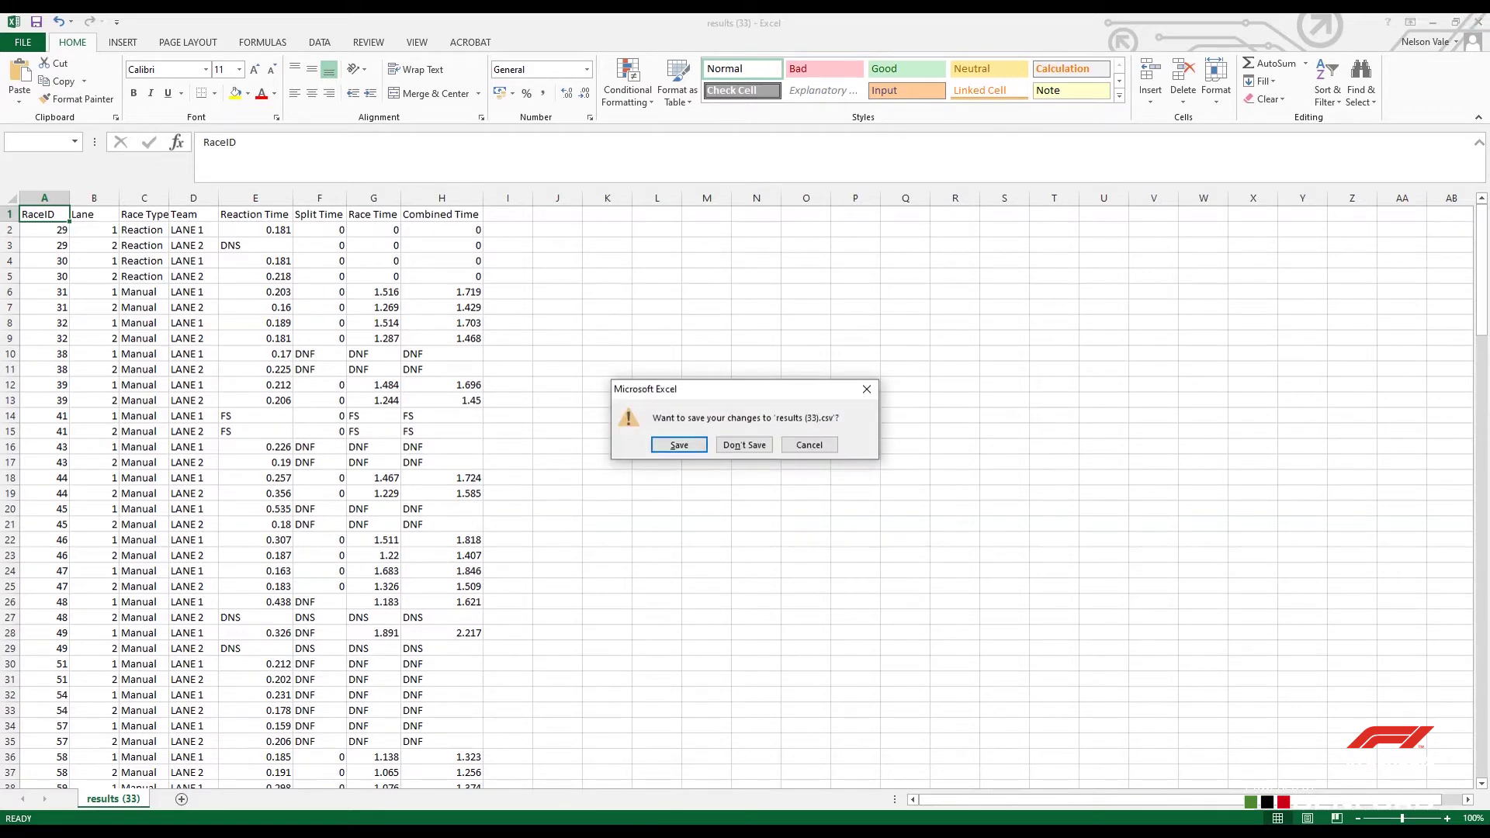
pyautogui.click(743, 444)
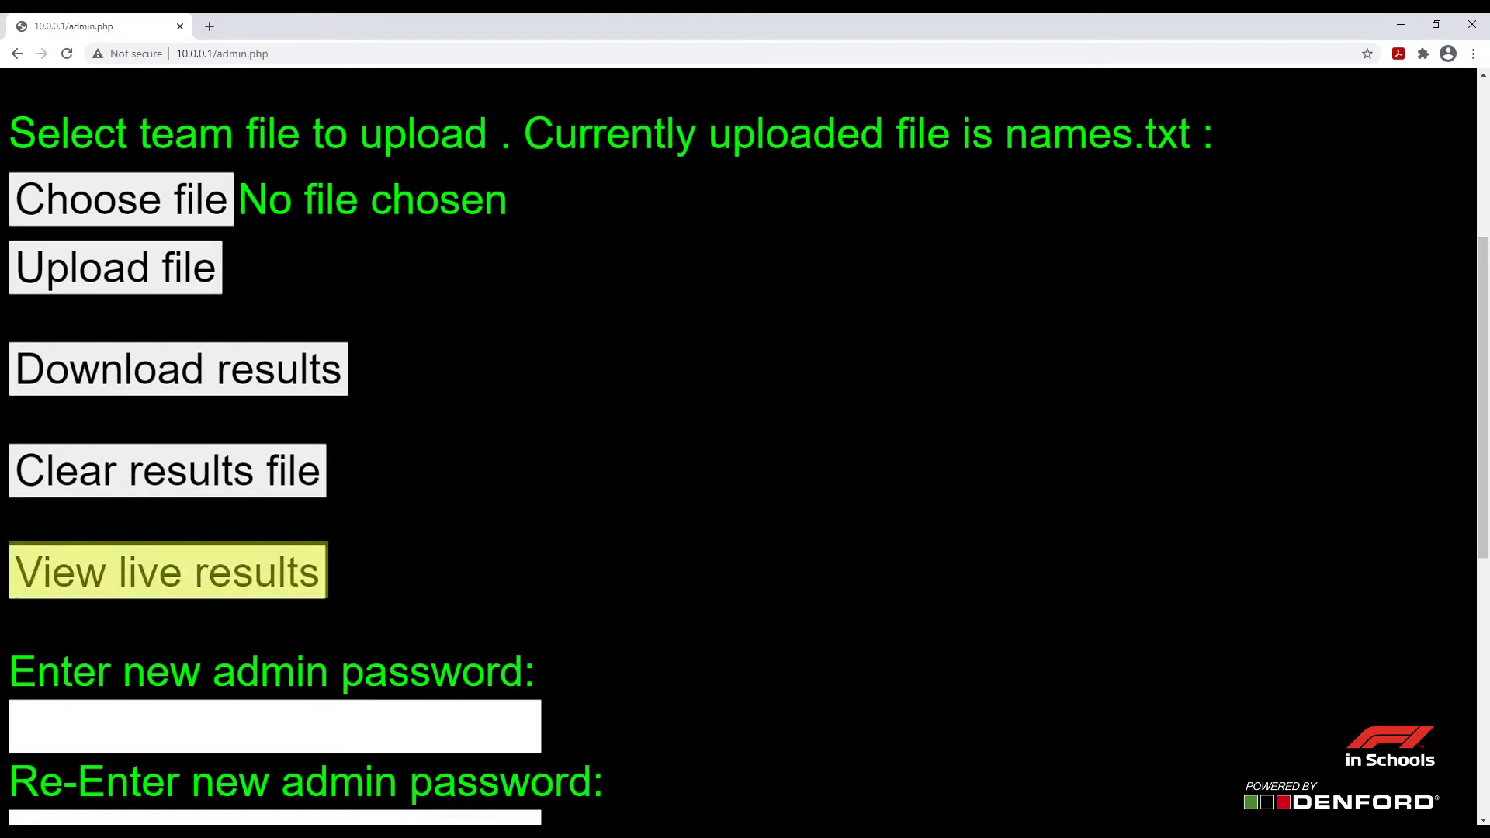
pyautogui.press('Return')
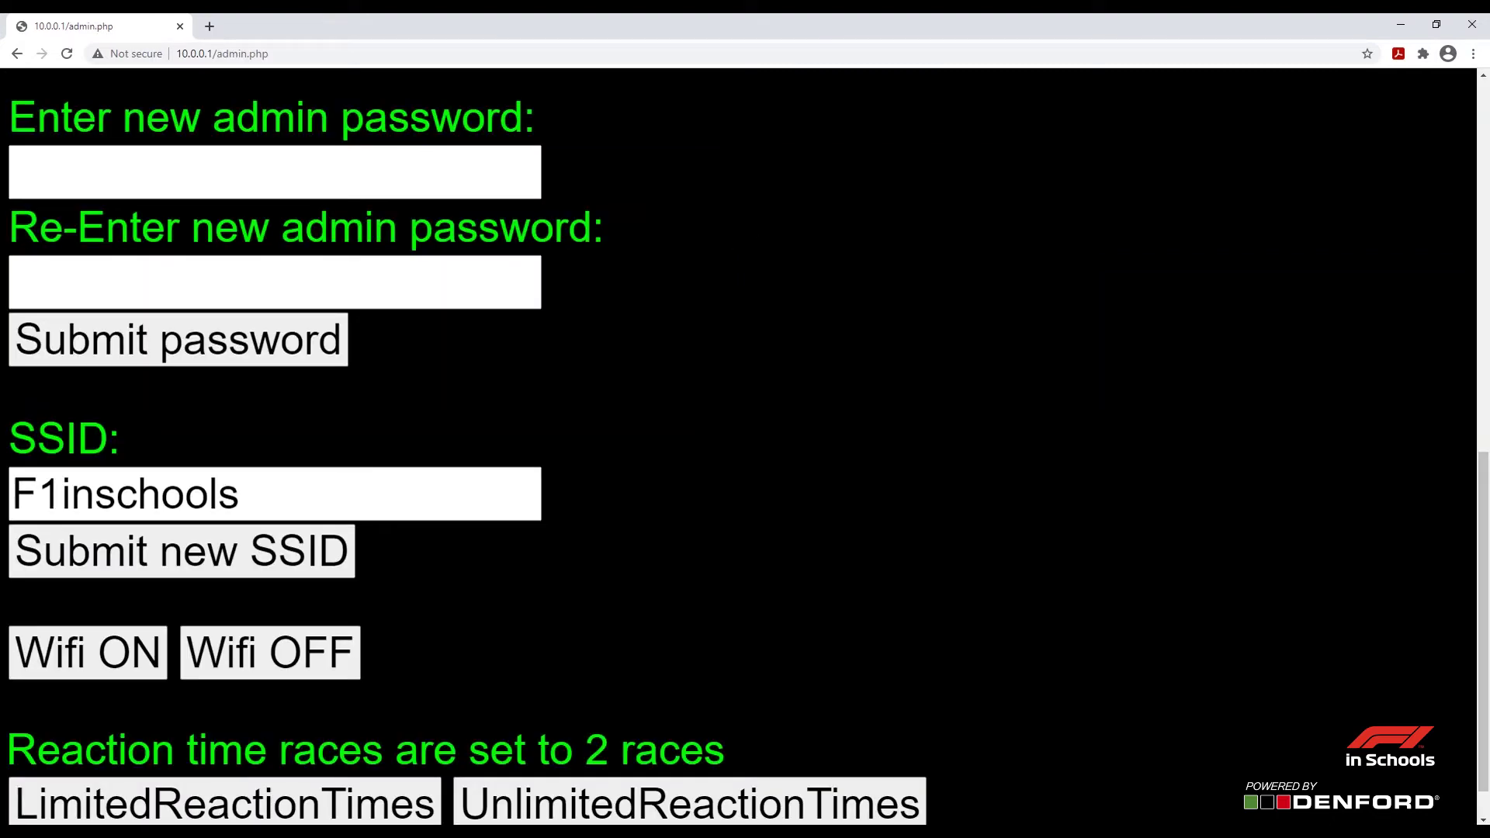
pyautogui.click(274, 171)
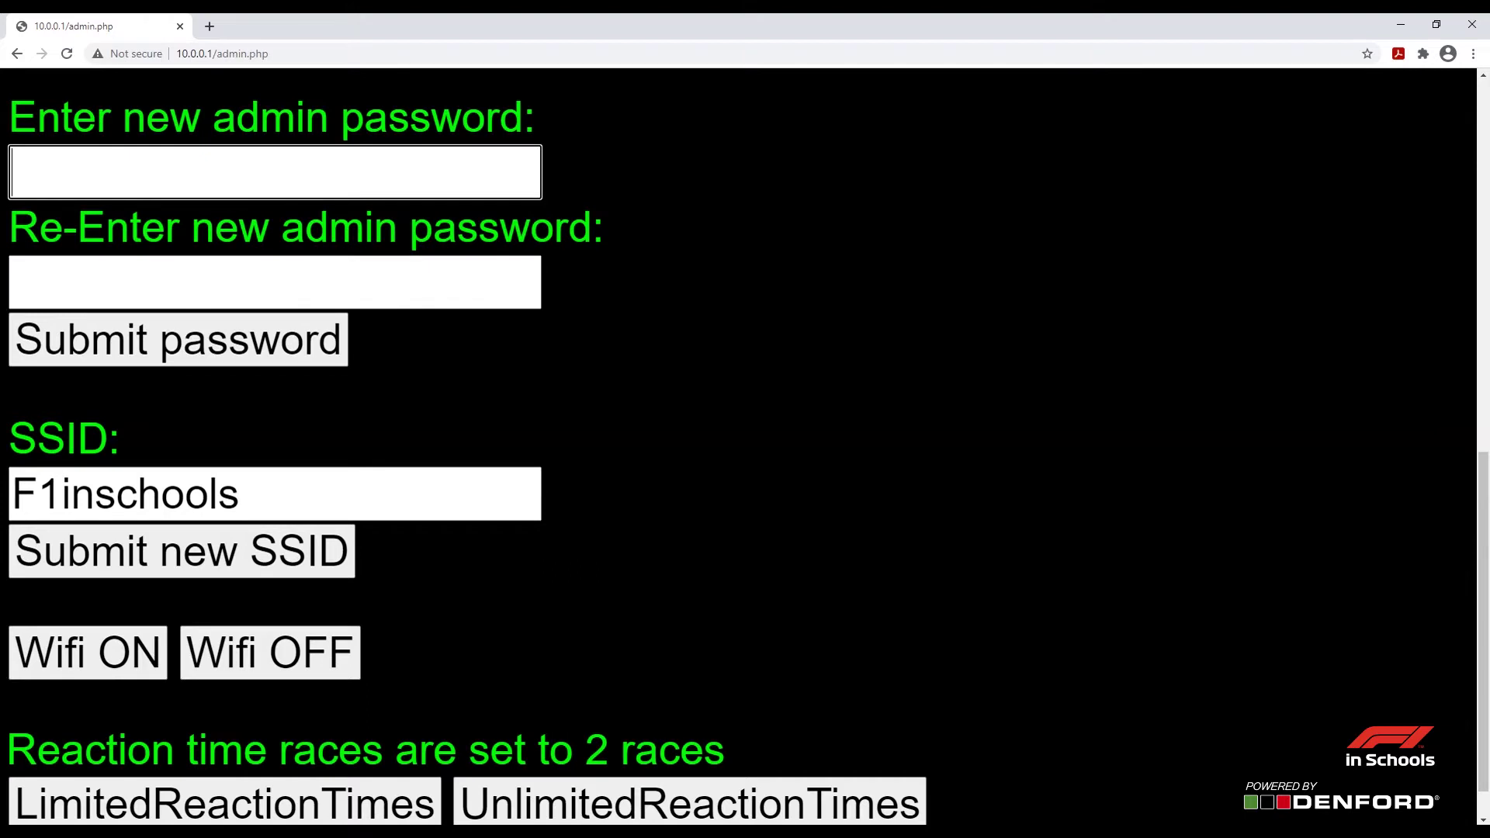
pyautogui.scroll(-1, 741, 449)
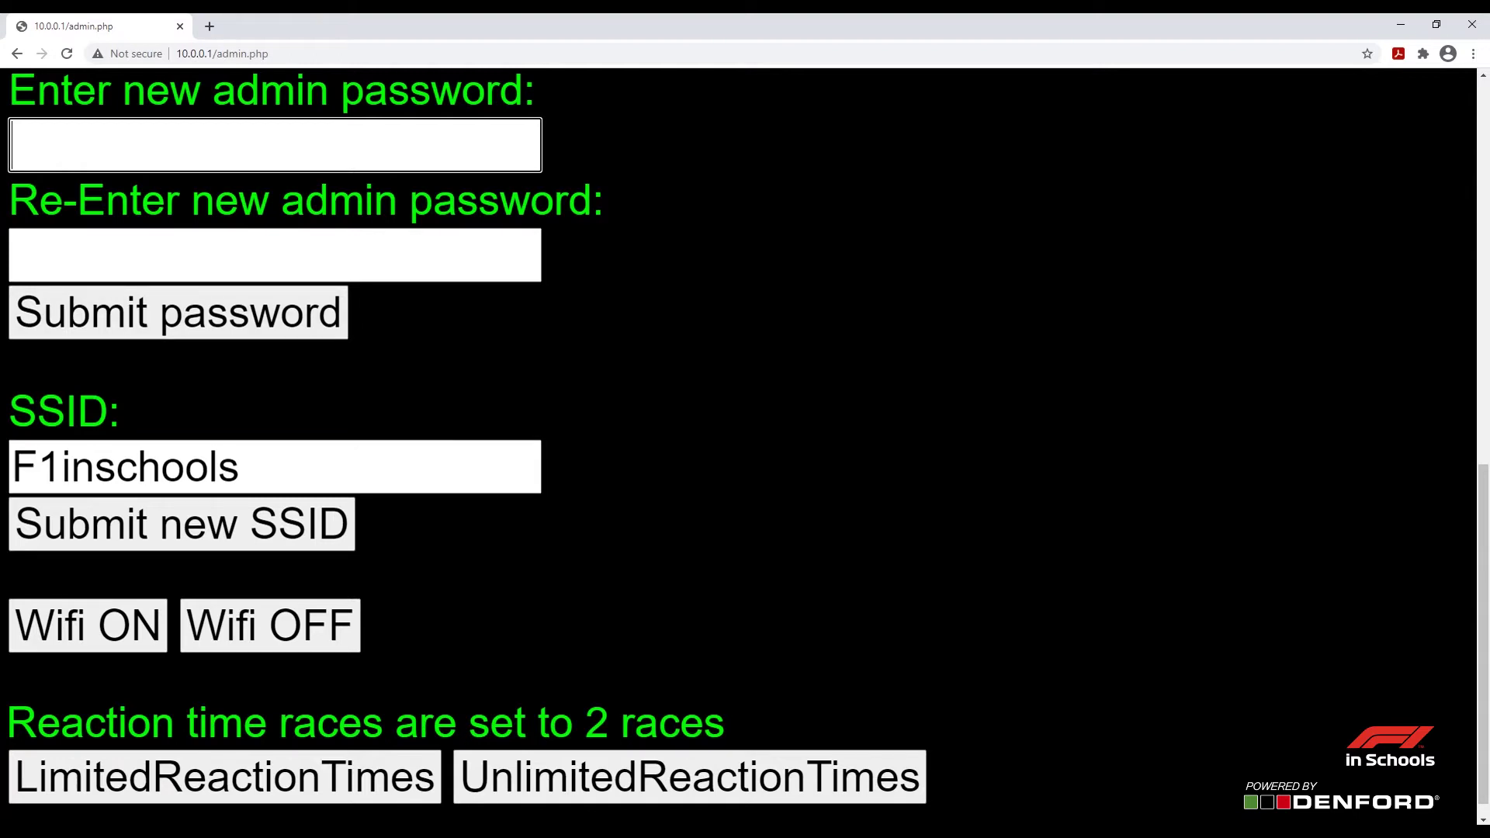
# Replace the SSID F1inschools with 'F1 in Schools' and submit it
pyautogui.click(239, 467)
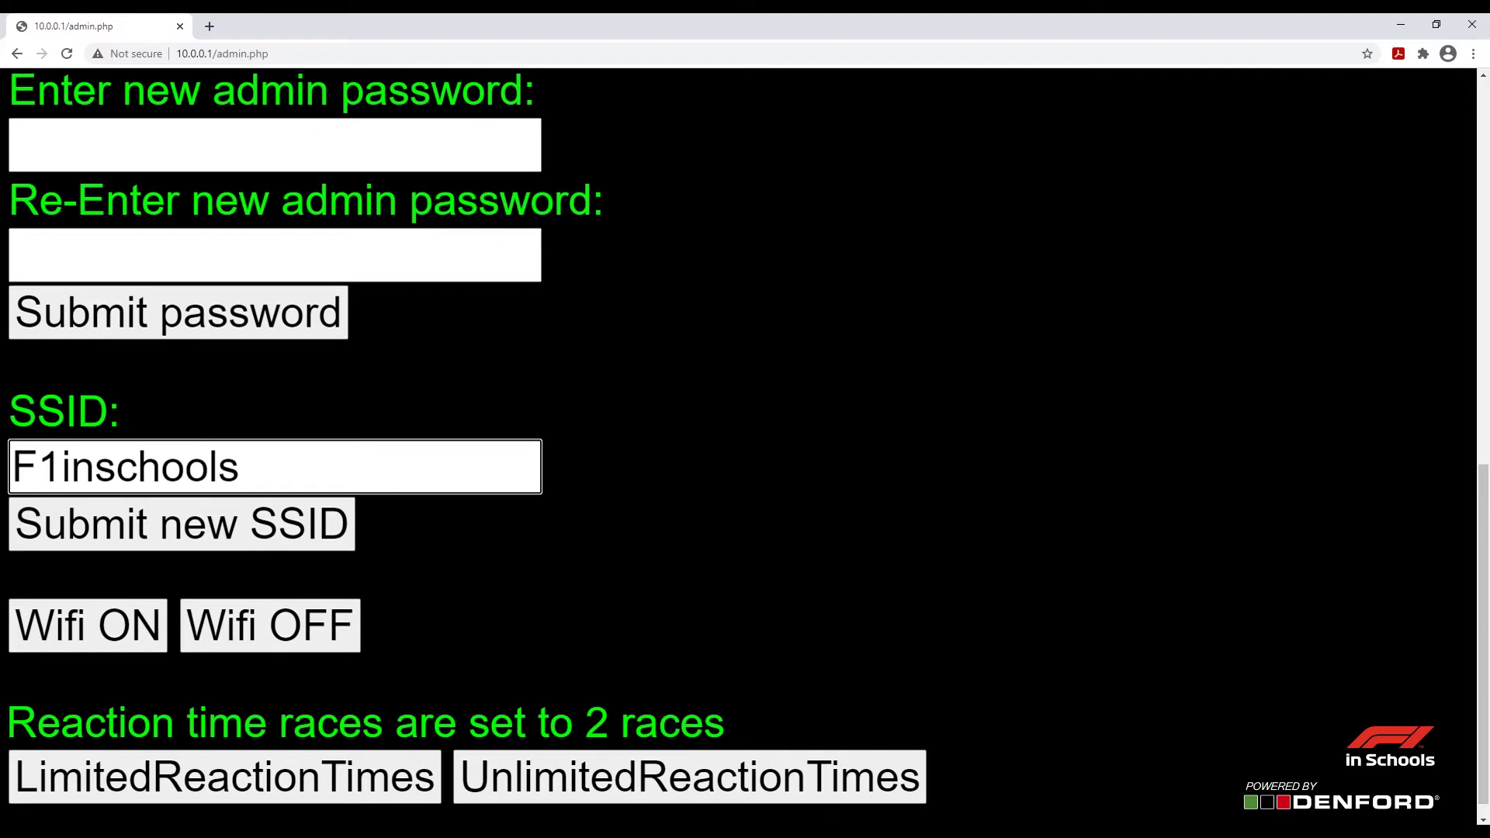
pyautogui.press('BackSpace')
pyautogui.press('BackSpace')
pyautogui.press('BackSpace')
pyautogui.press('BackSpace')
pyautogui.press('BackSpace')
pyautogui.press('BackSpace')
pyautogui.press('BackSpace')
pyautogui.press('BackSpace')
pyautogui.press('BackSpace')
pyautogui.press('BackSpace')
pyautogui.press('BackSpace')
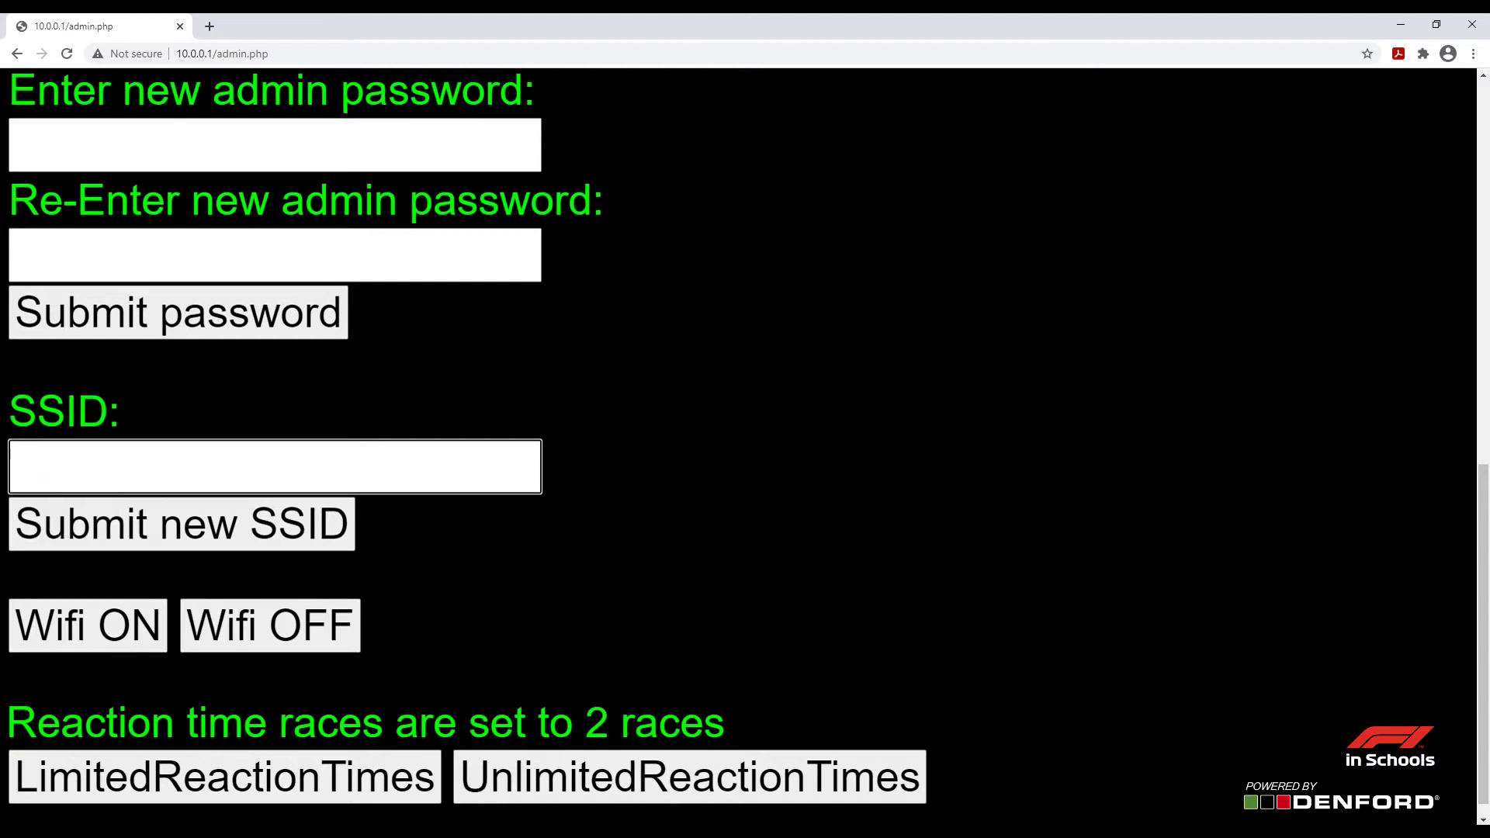
pyautogui.write('F1 in Schools')
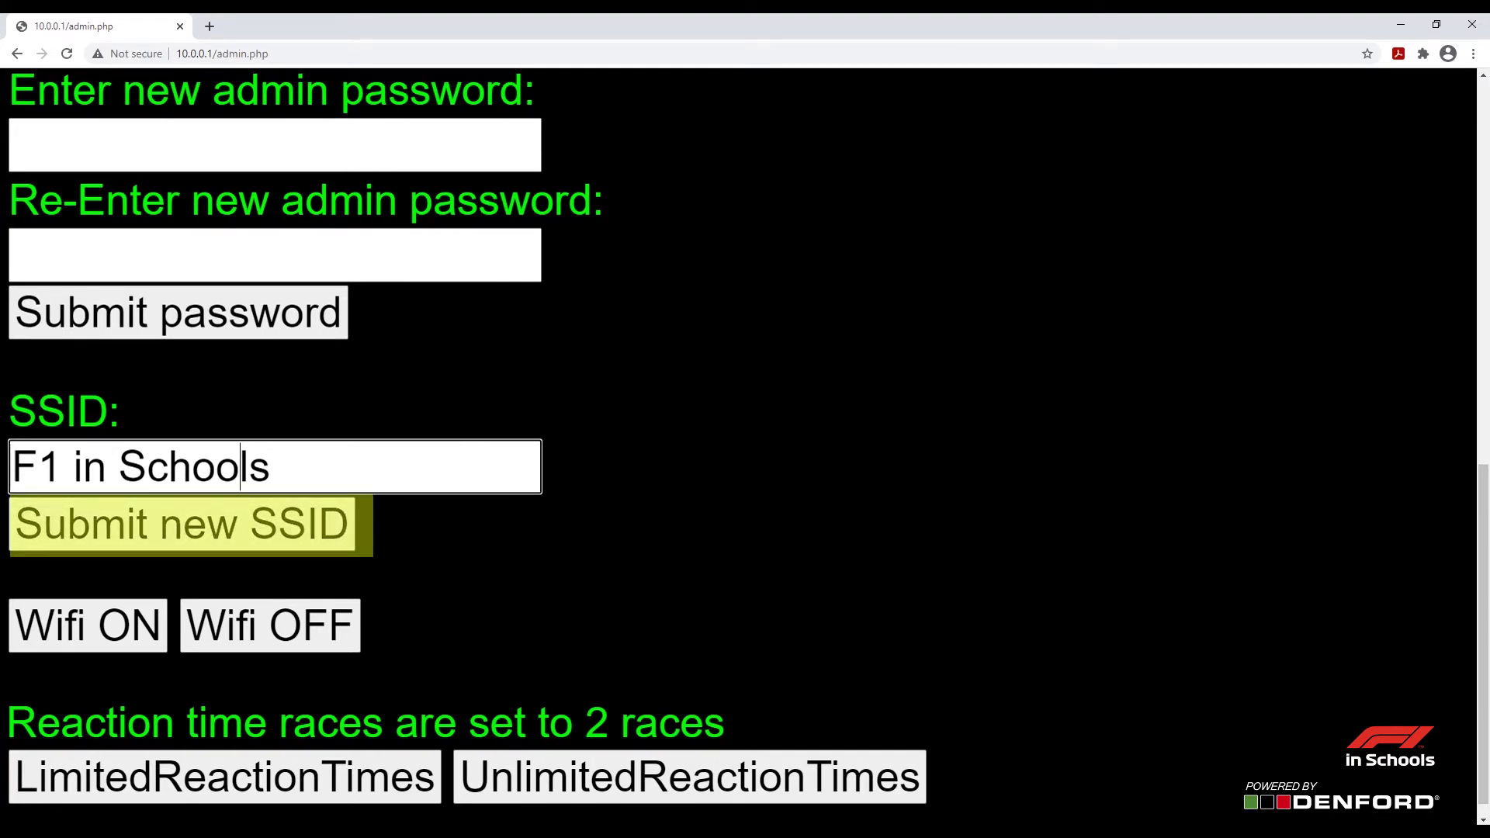
pyautogui.press('Return')
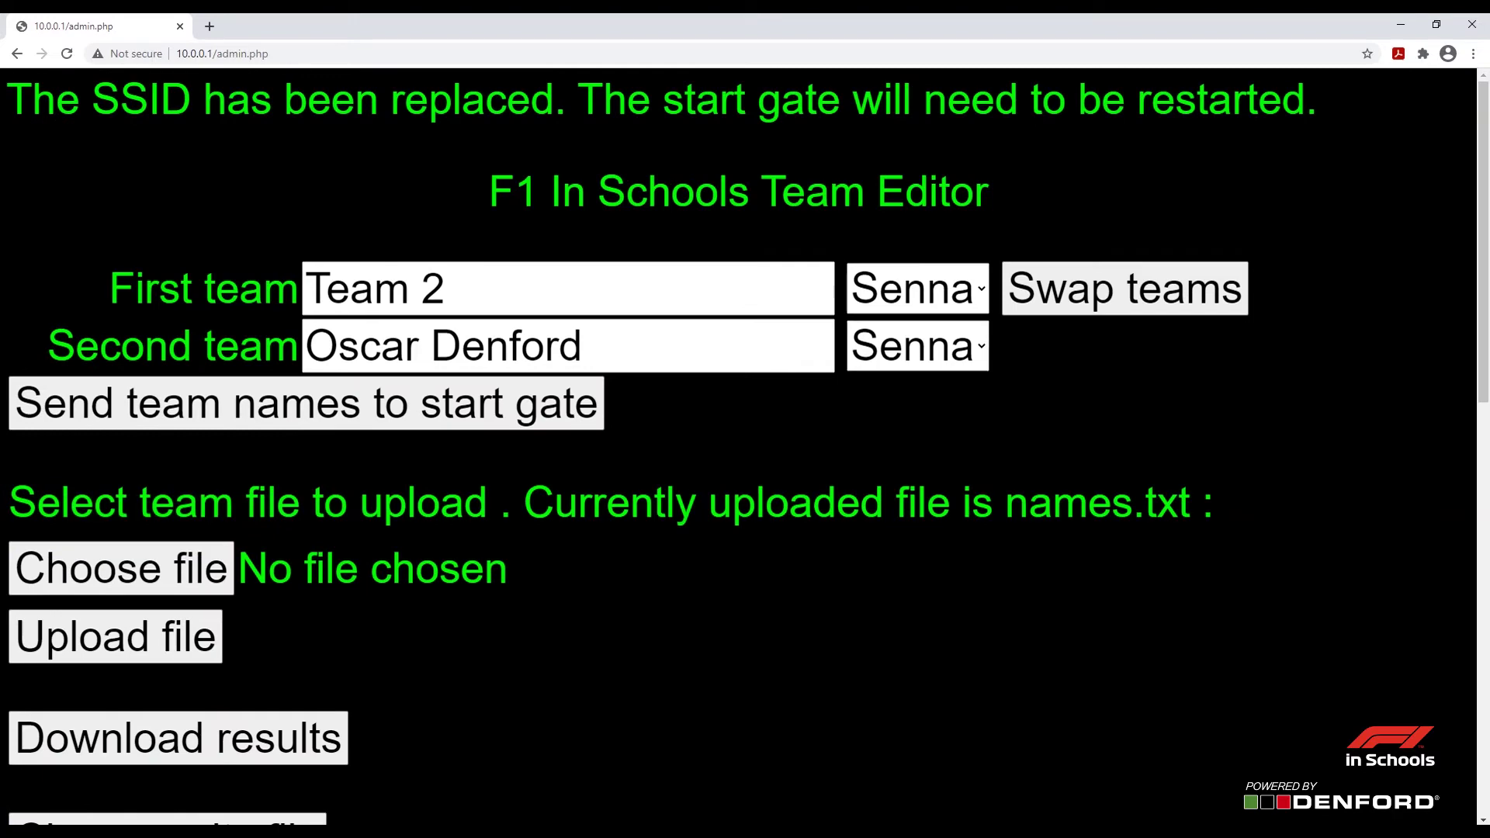
# Highlight the SSID confirmation message and the reaction time races setting of 2
pyautogui.moveTo(579, 101); pyautogui.dragTo(1317, 100)
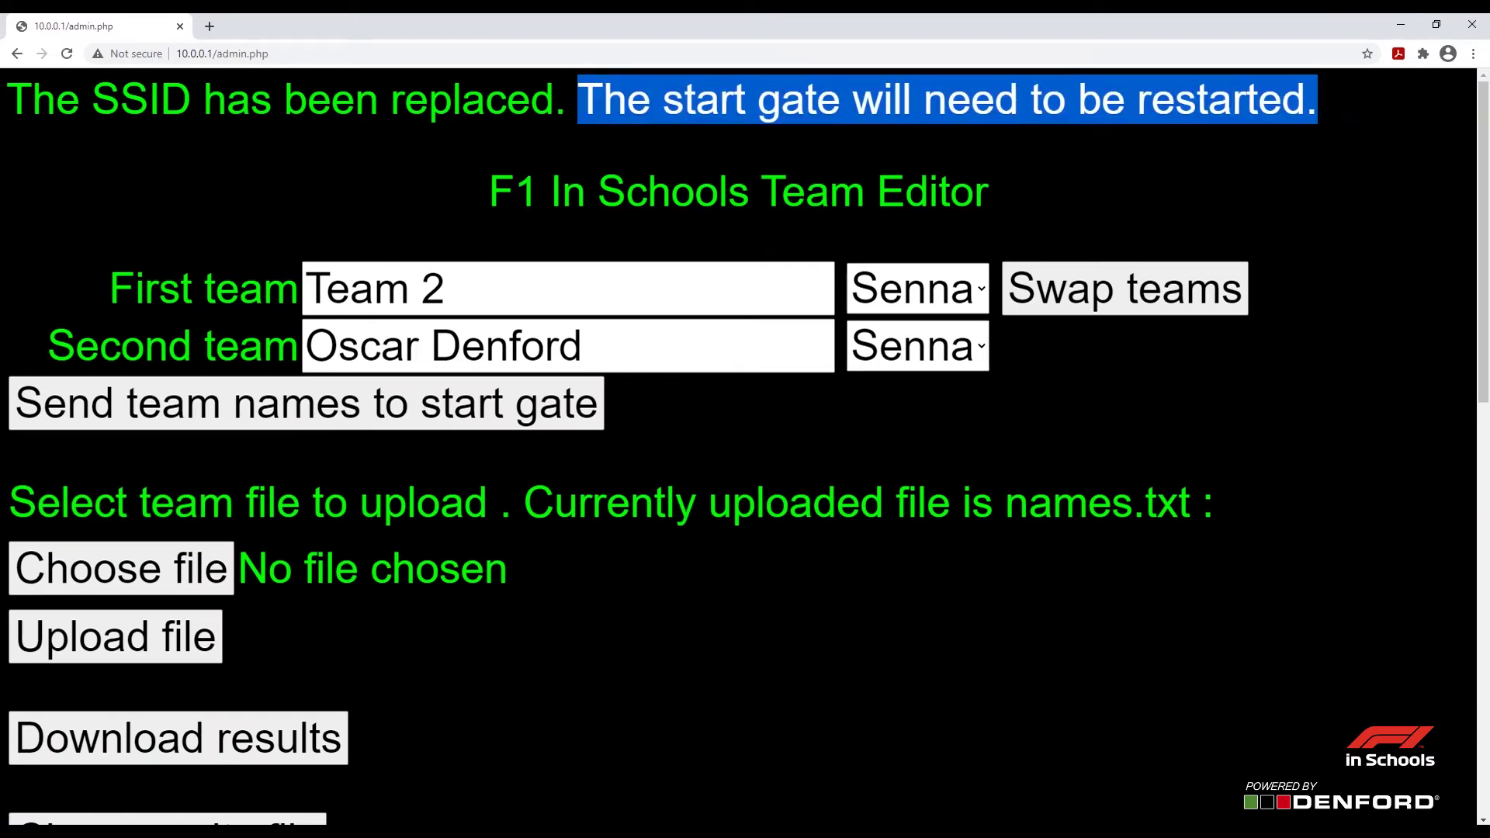
pyautogui.moveTo(33, 101); pyautogui.dragTo(1316, 101)
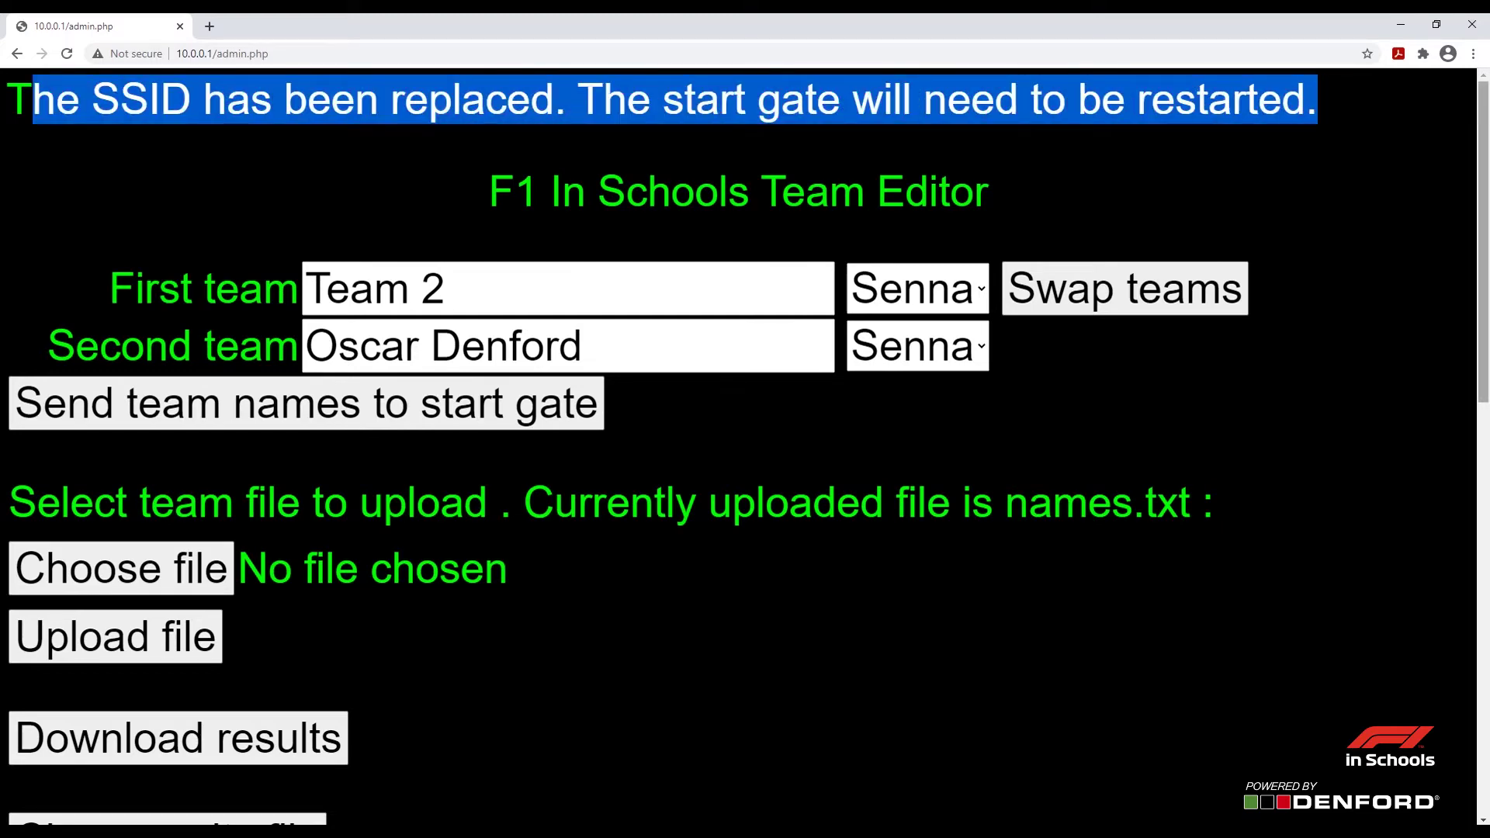
pyautogui.scroll(-10, 745, 435)
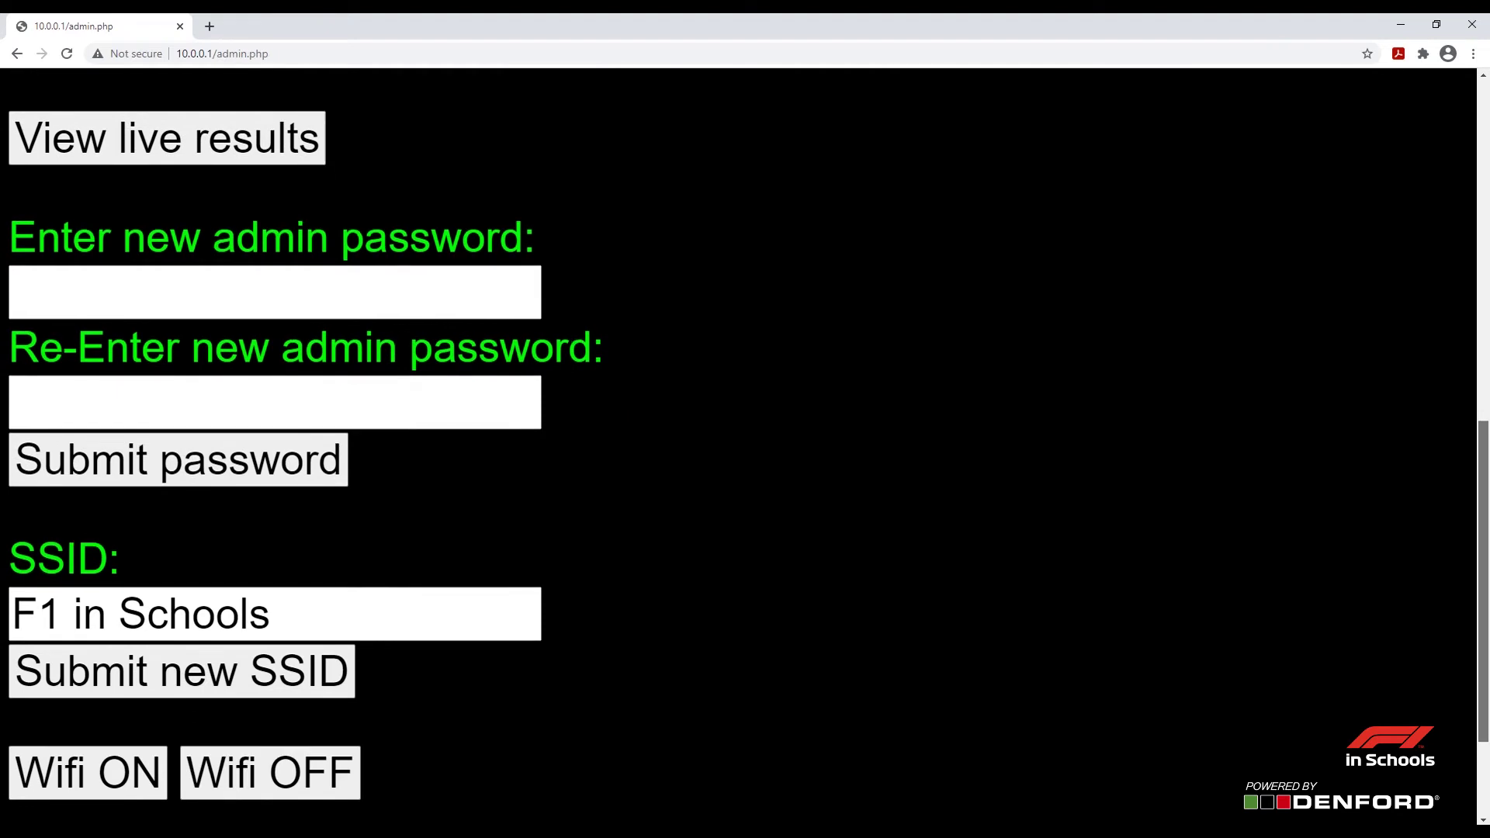
pyautogui.scroll(-2, 745, 435)
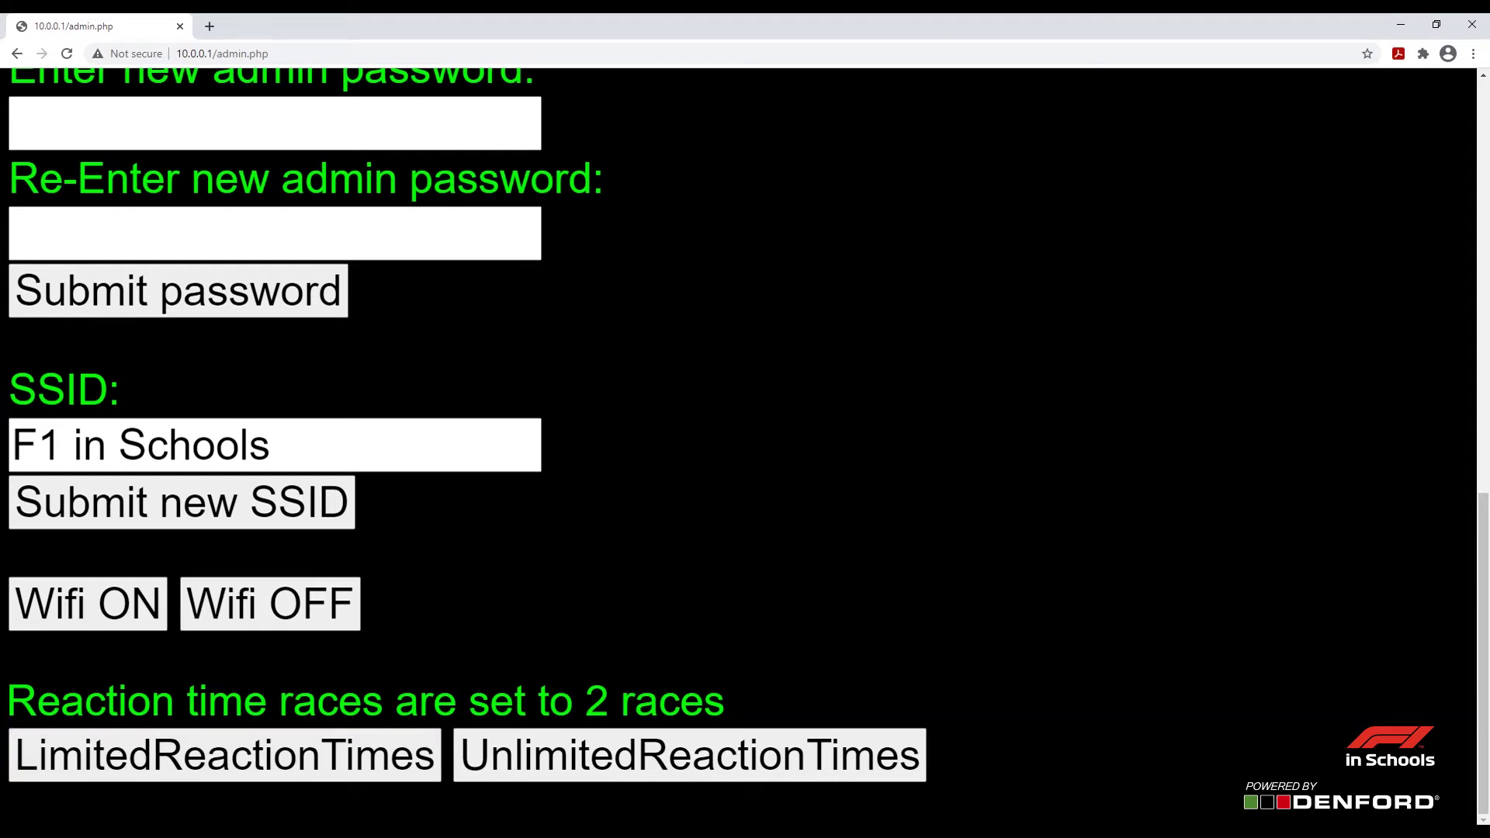
pyautogui.moveTo(725, 701); pyautogui.dragTo(7, 701)
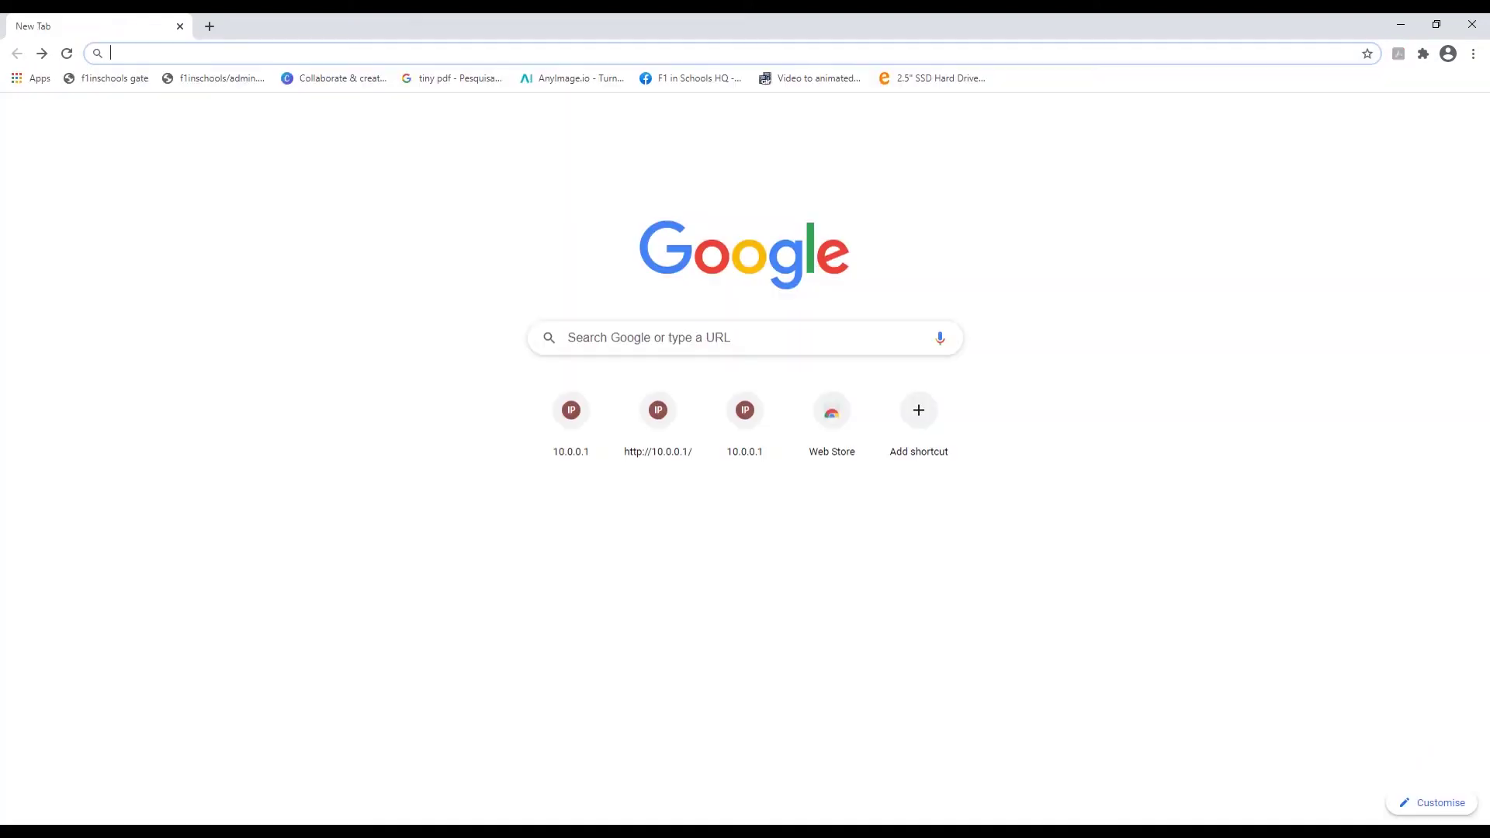
# Open 10.0.0.1/leaderboard.php and submit the saved password to view Lane 1 and Lane 2 times
pyautogui.write('10')
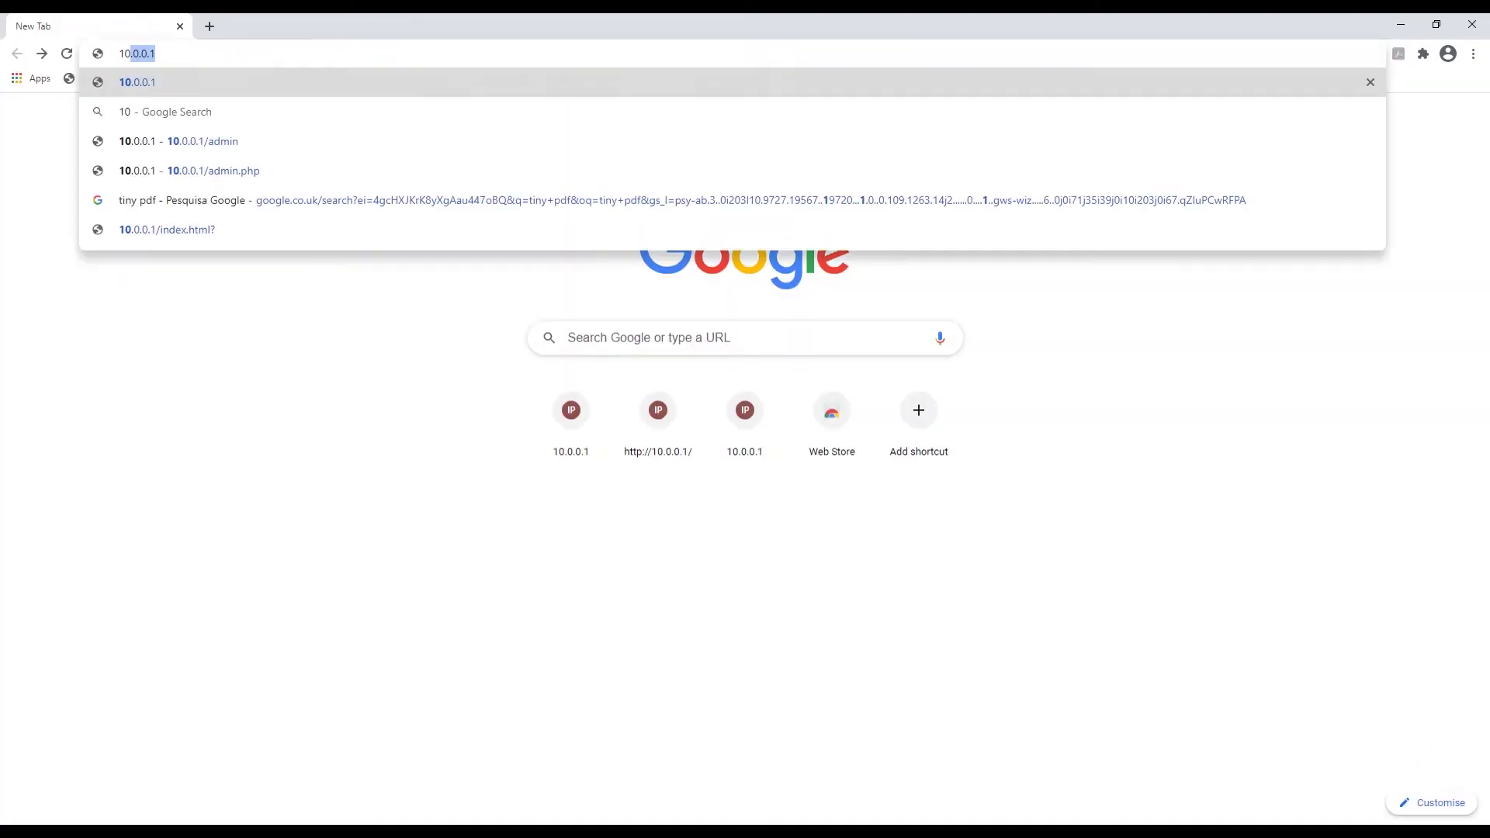
pyautogui.write('.0.0.1')
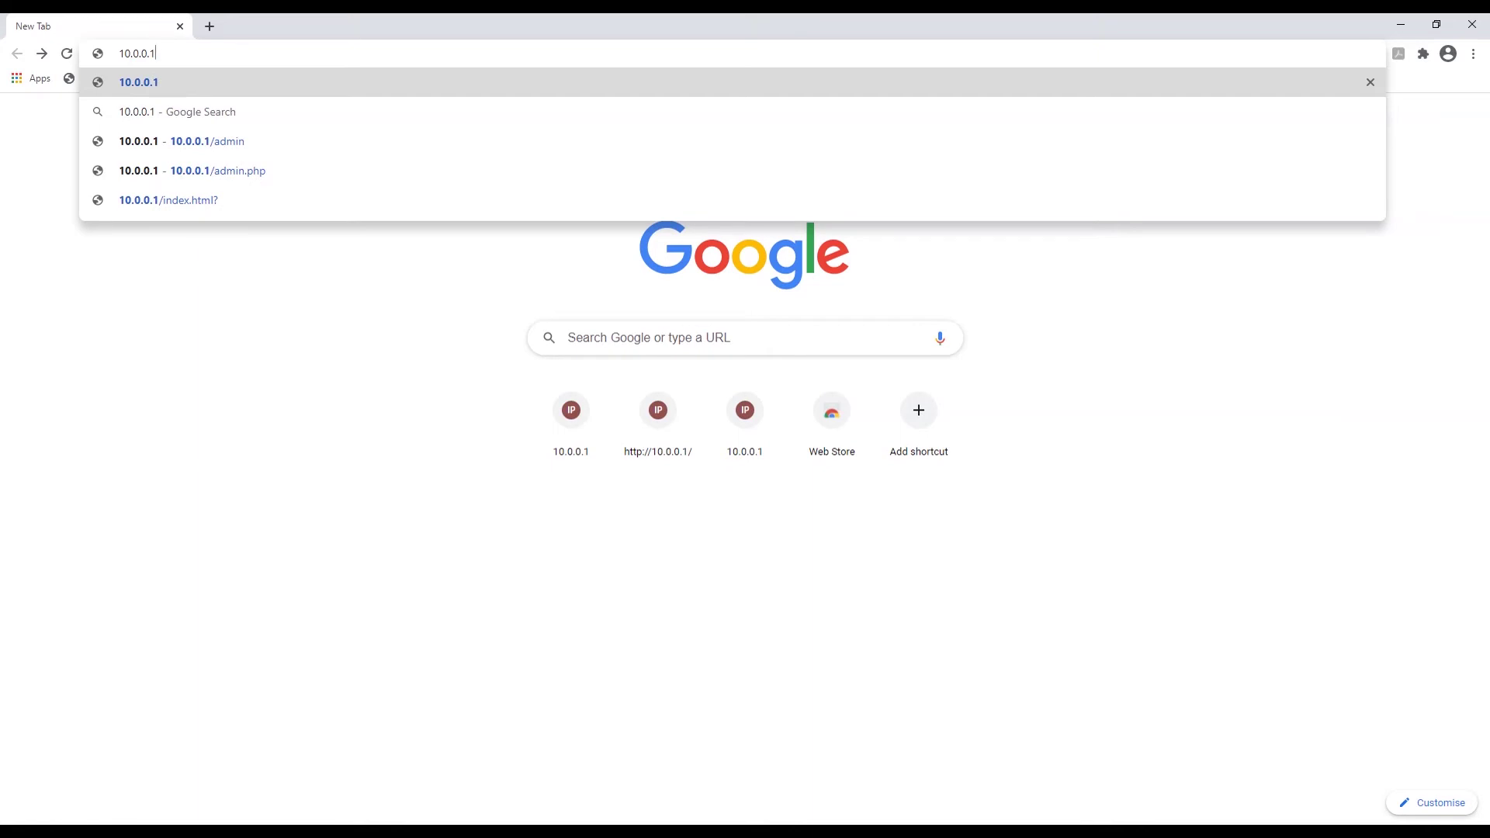
pyautogui.press('Return')
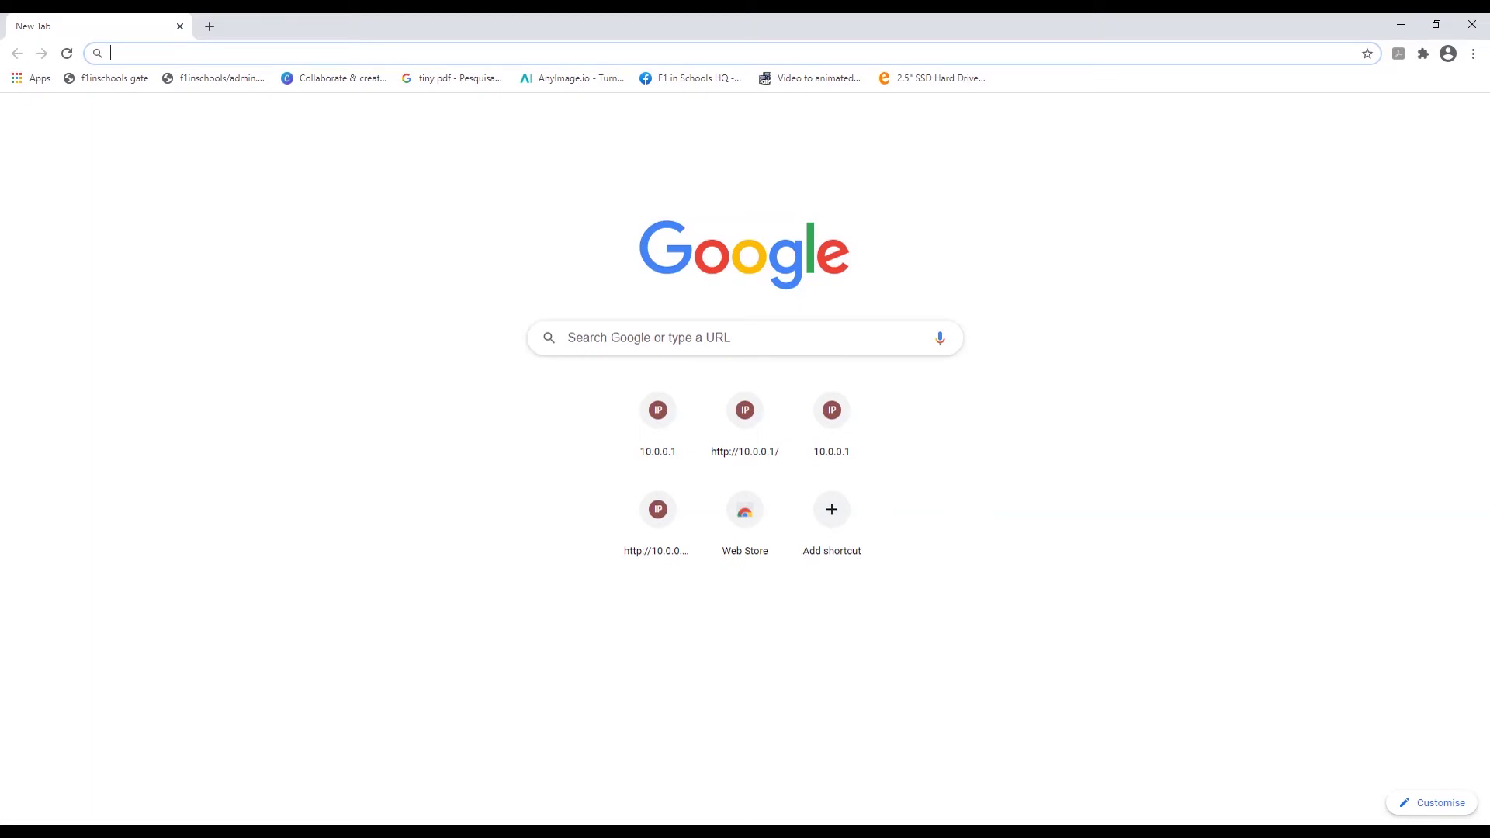
pyautogui.write('10.0')
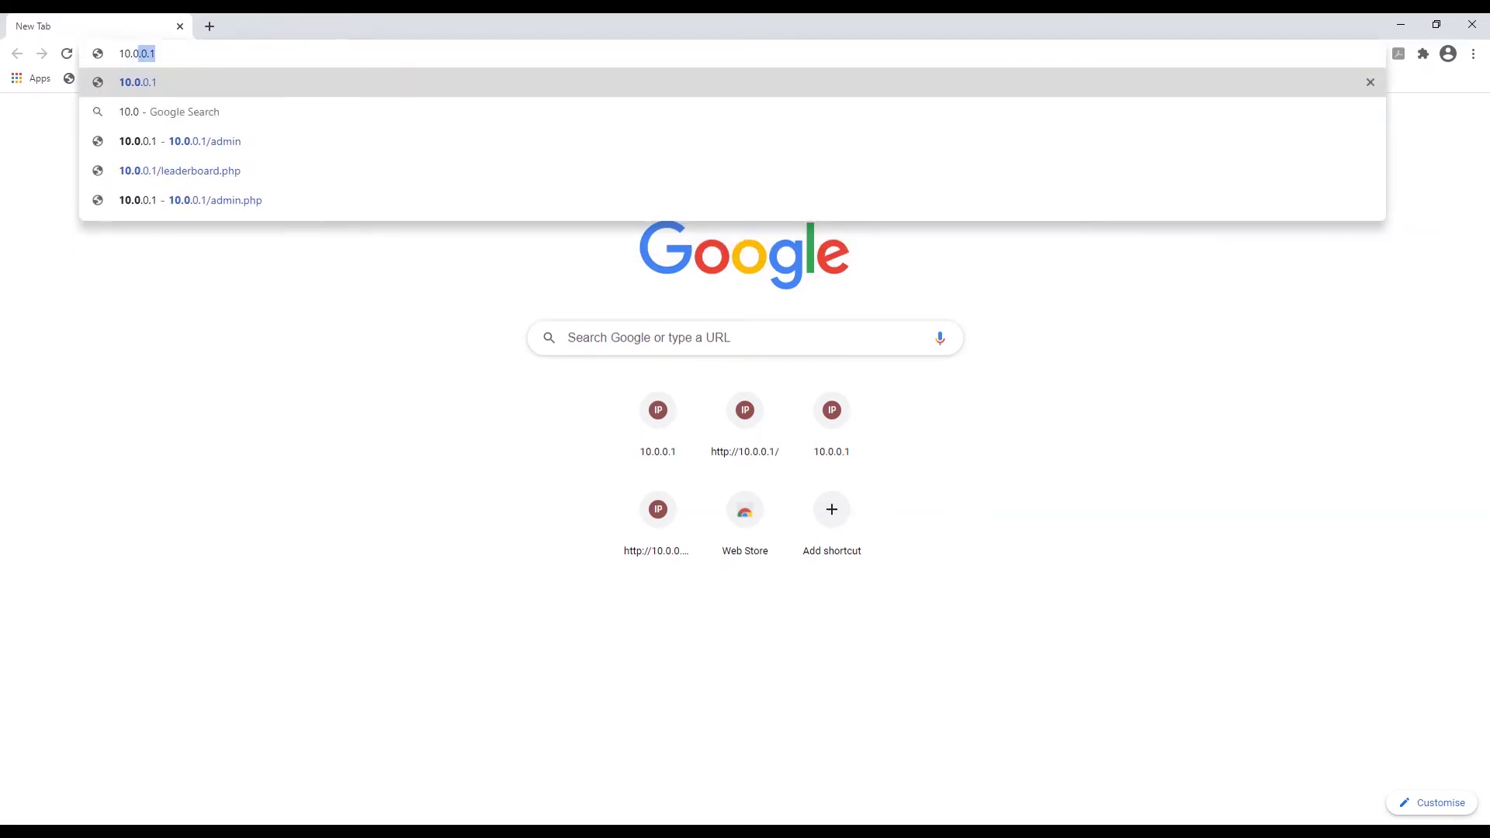
pyautogui.write('.0.1')
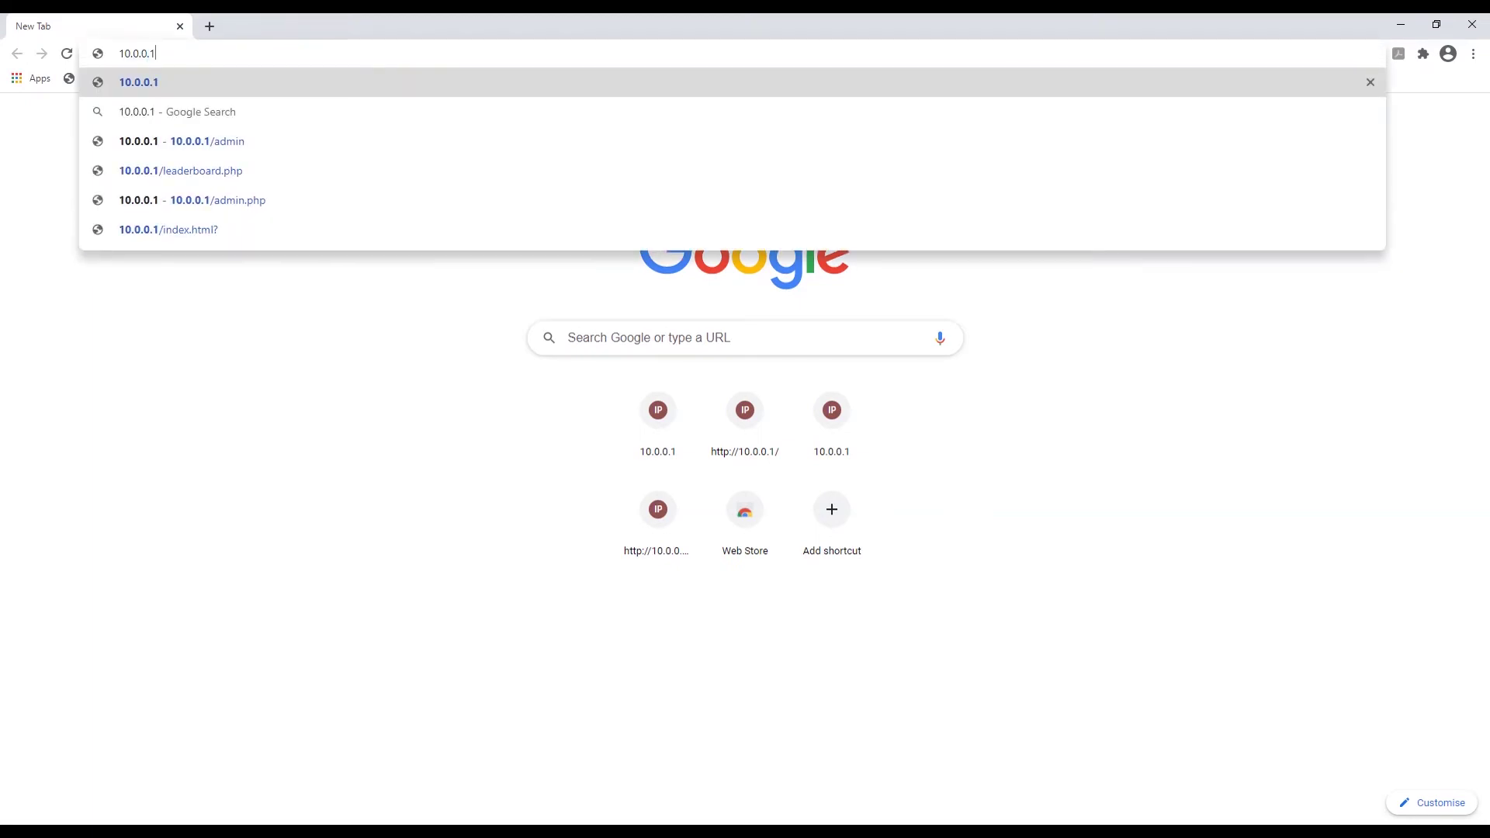
pyautogui.write('/')
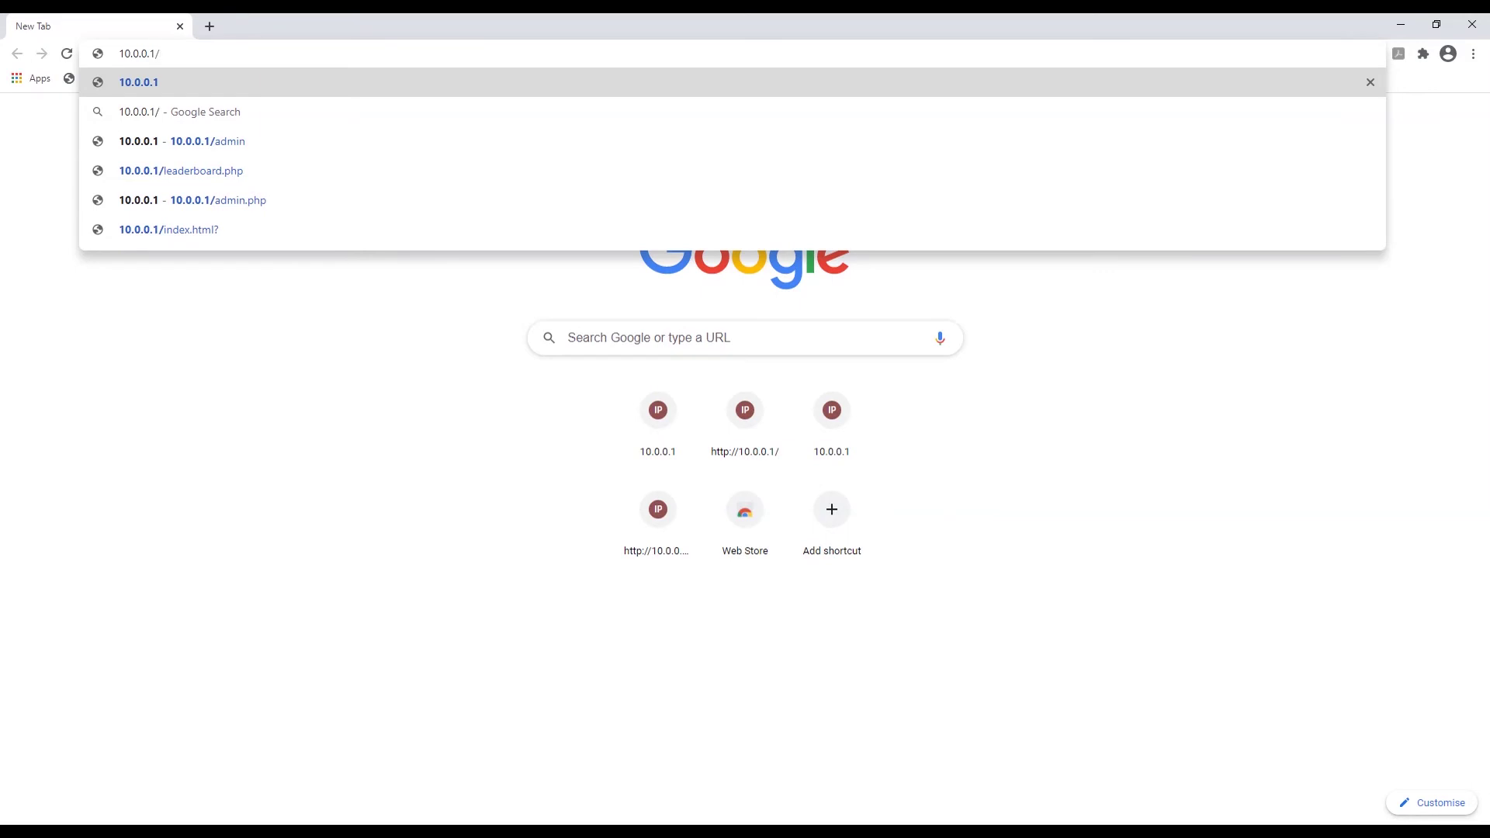
pyautogui.write('leade')
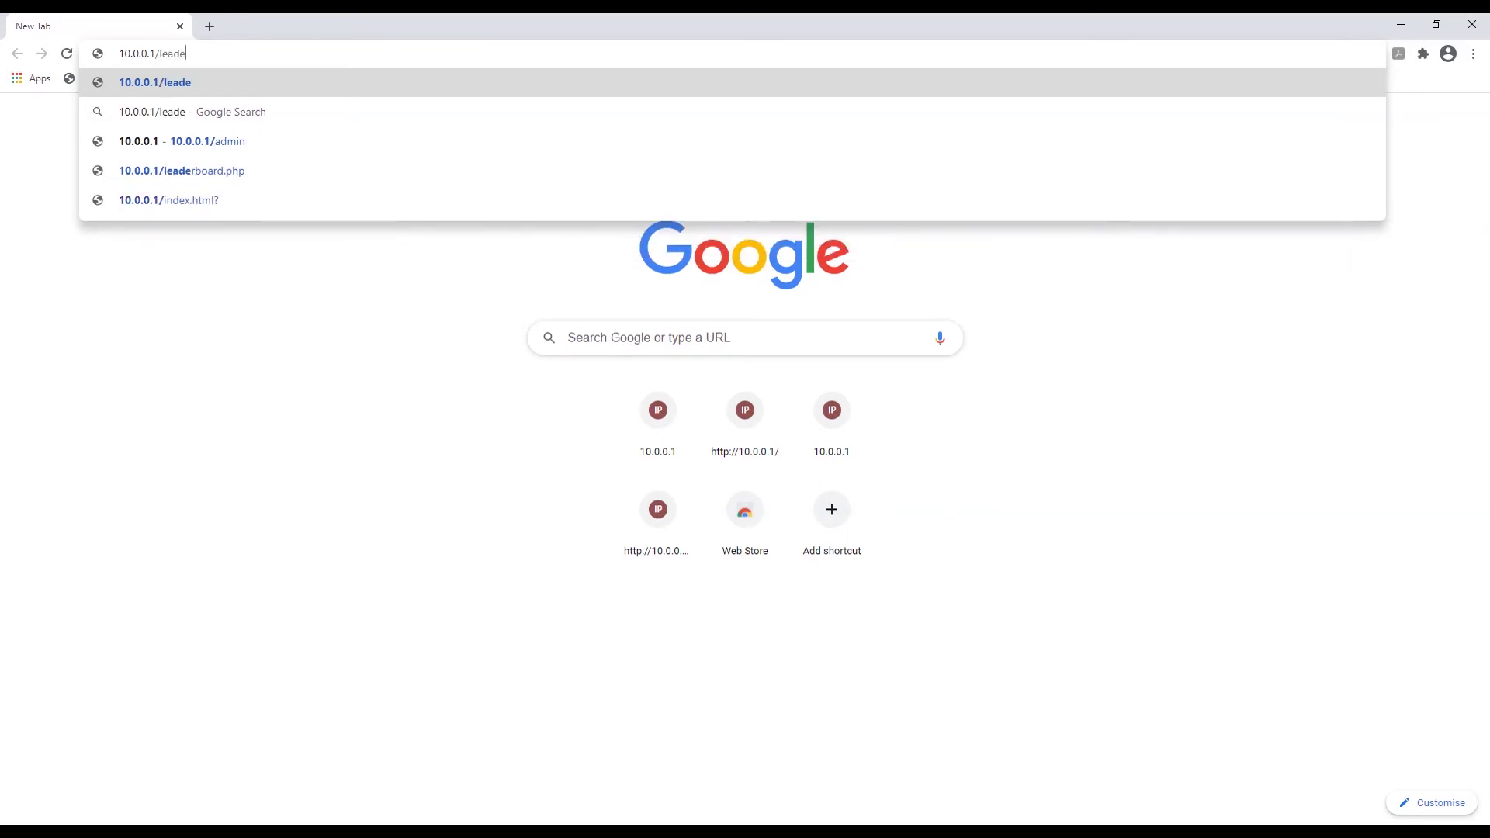
pyautogui.write('rboard')
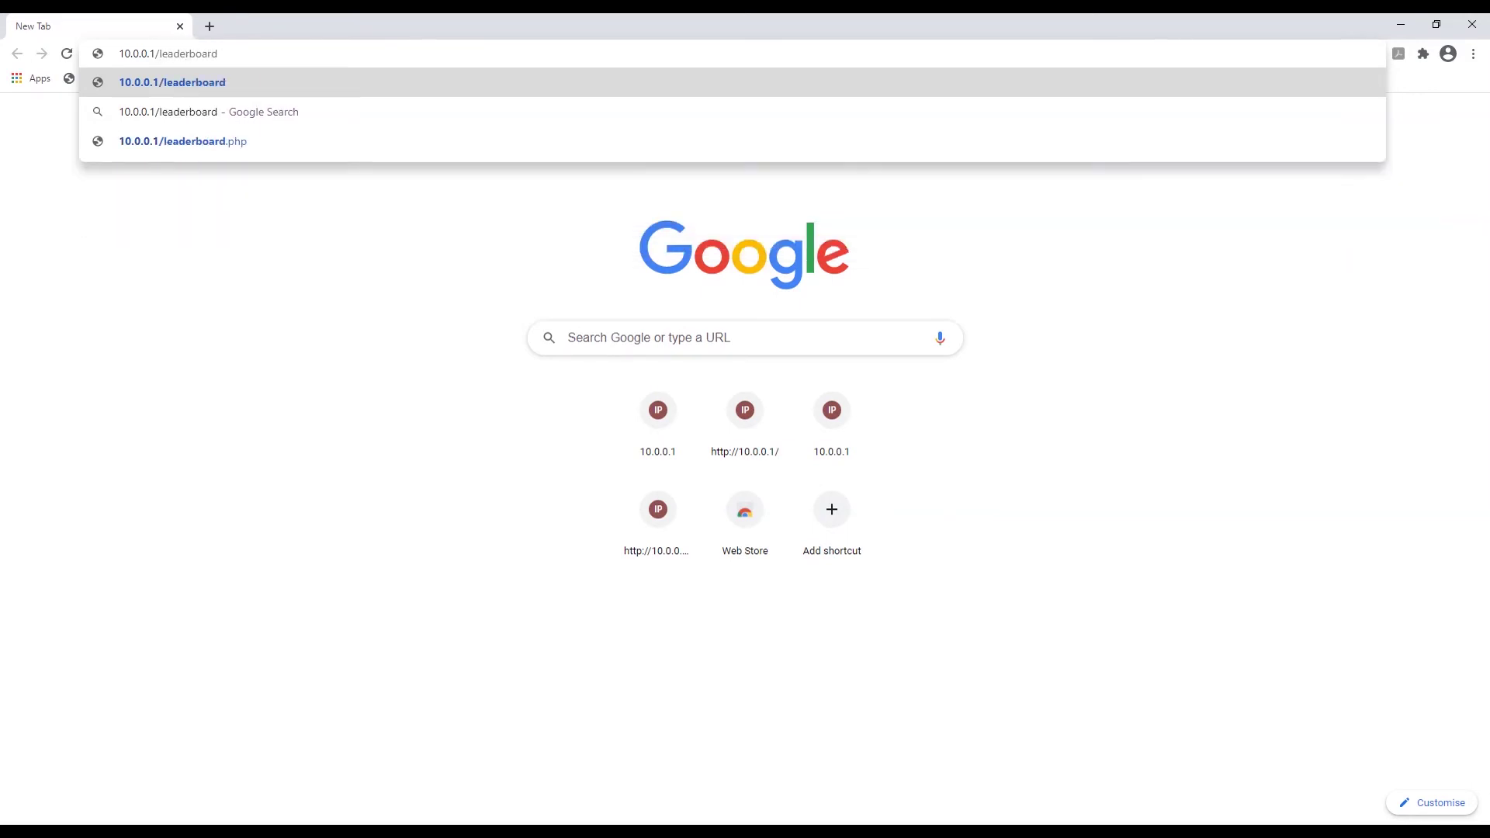
pyautogui.write('.php')
pyautogui.press('Return')
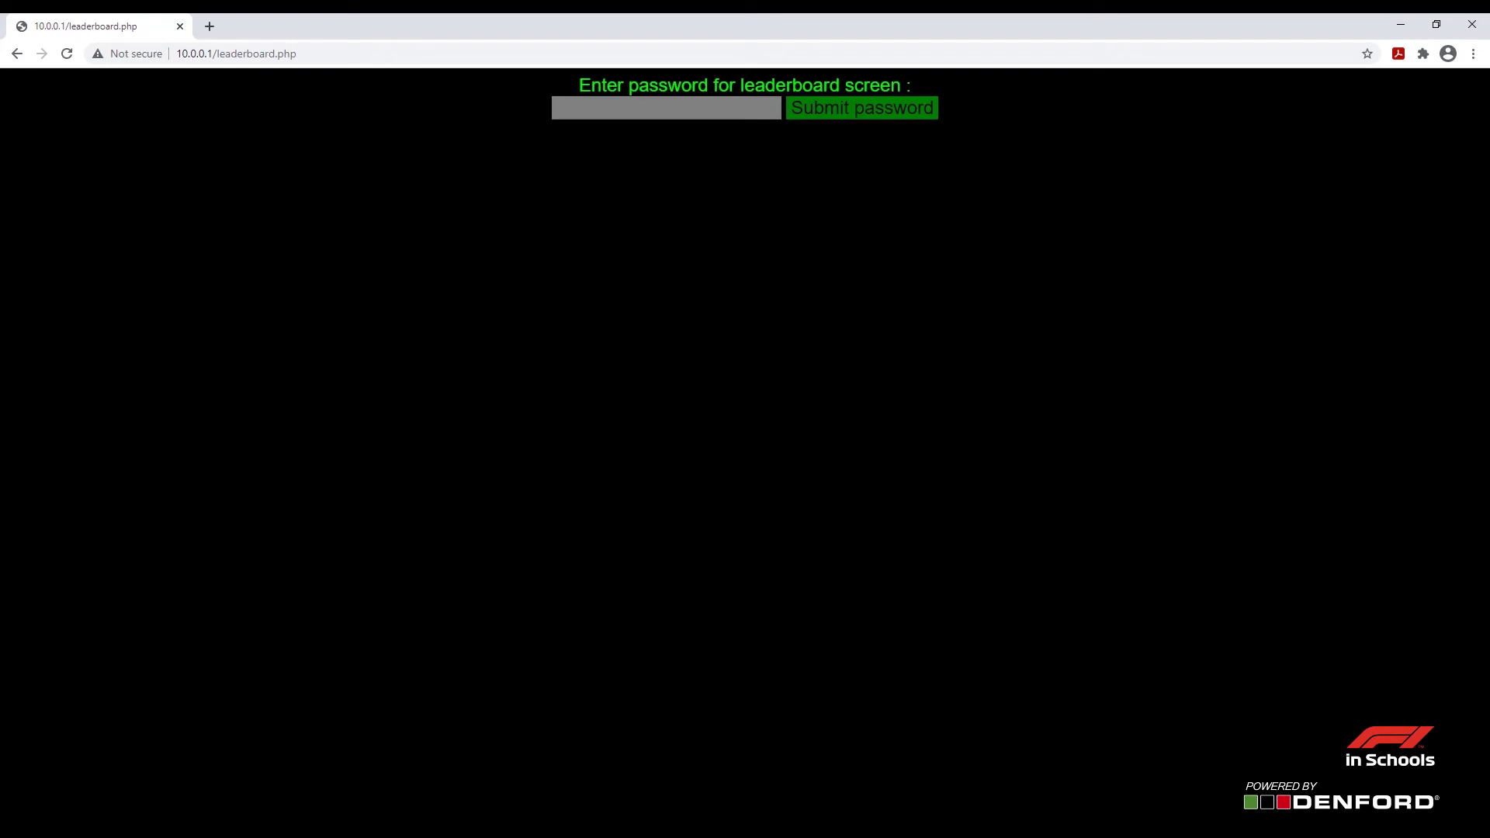
pyautogui.click(665, 108)
pyautogui.click(666, 140)
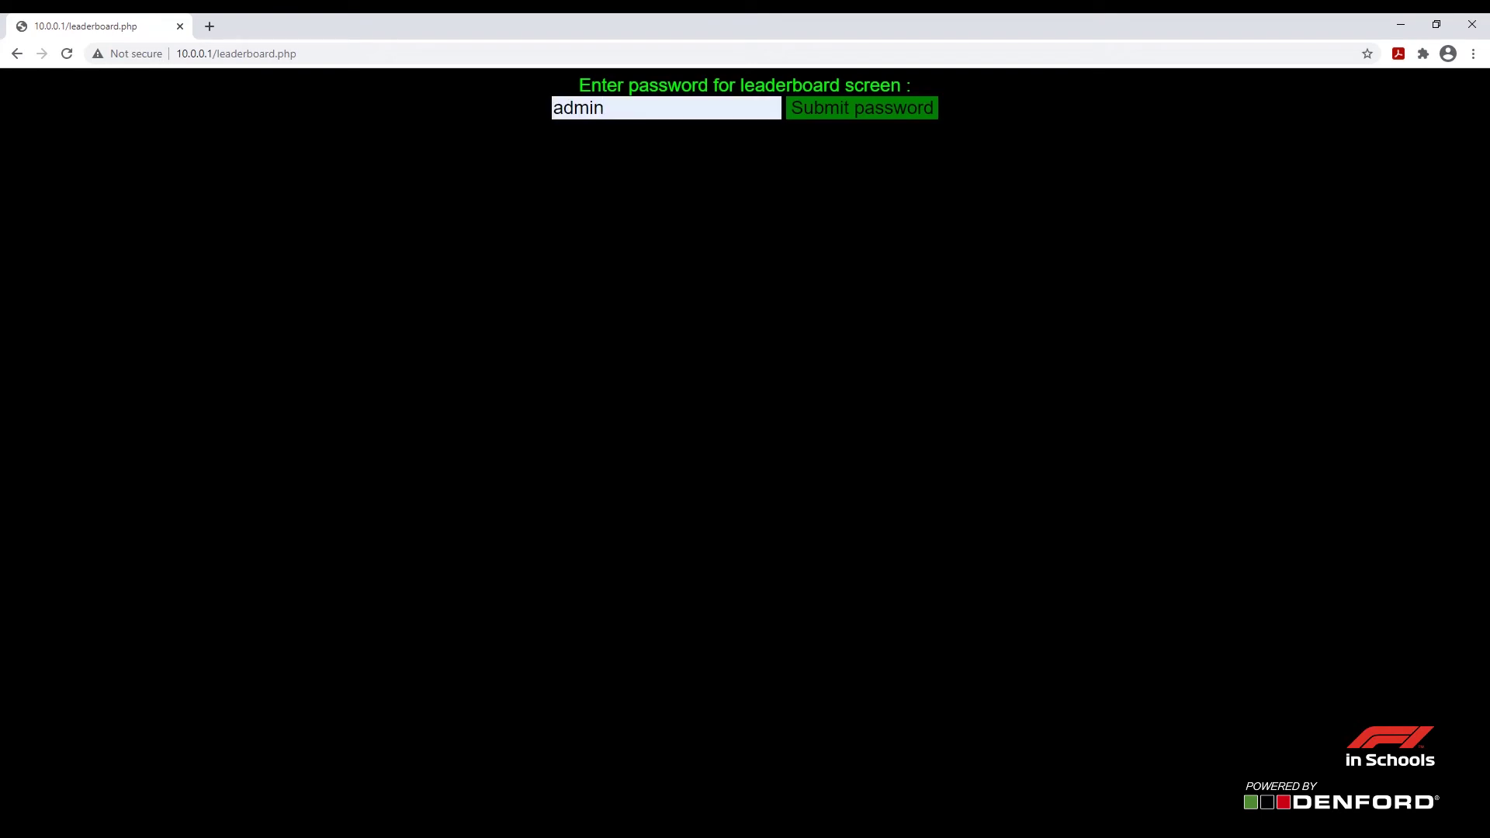
pyautogui.press('Return')
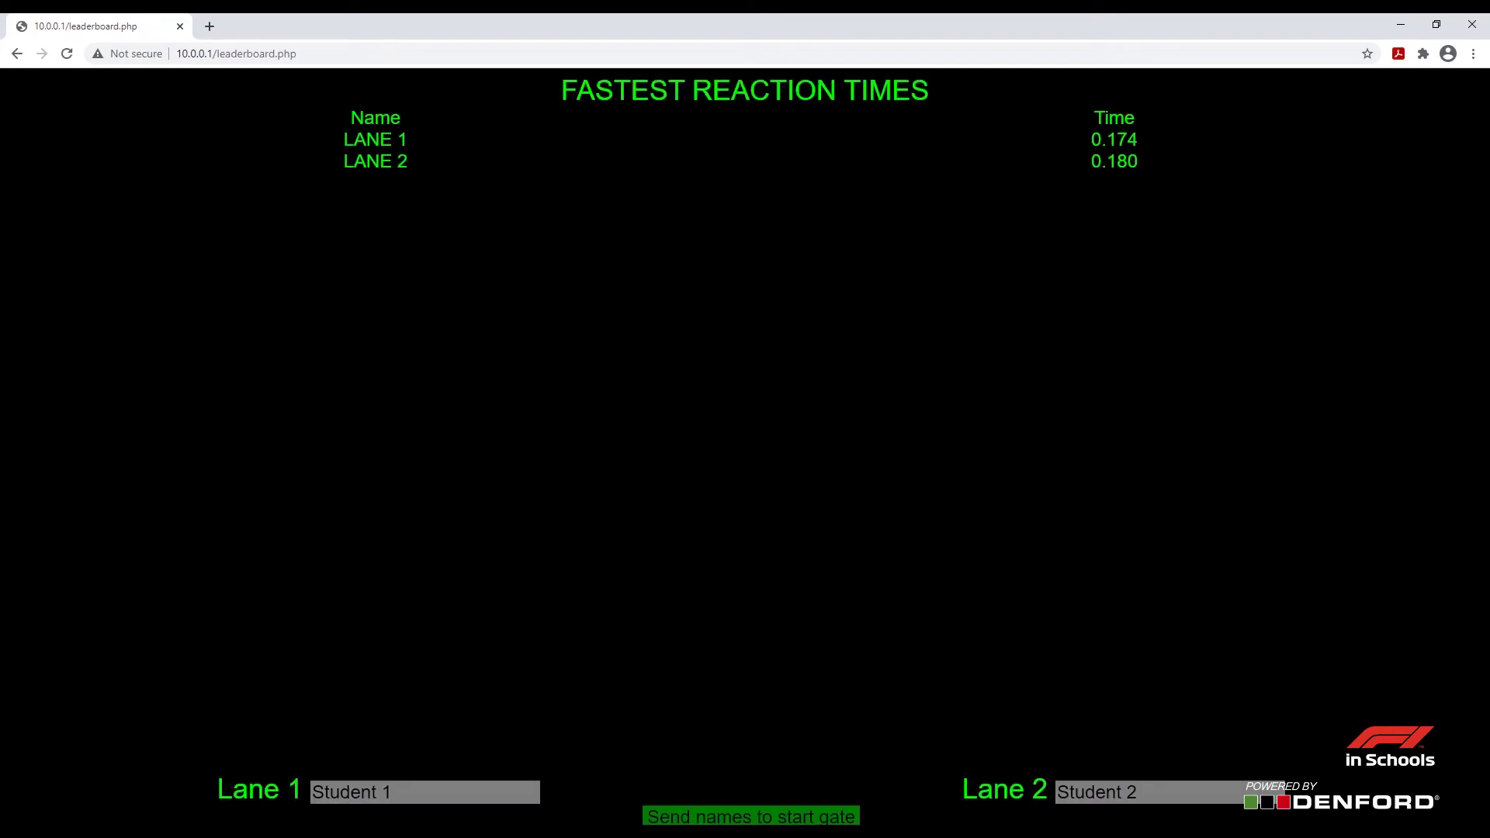
# Enter a student's name for Lane 1 and Lane 2 and send them to the start gate
pyautogui.press('Tab')
pyautogui.hotkey('shift', 'Home')
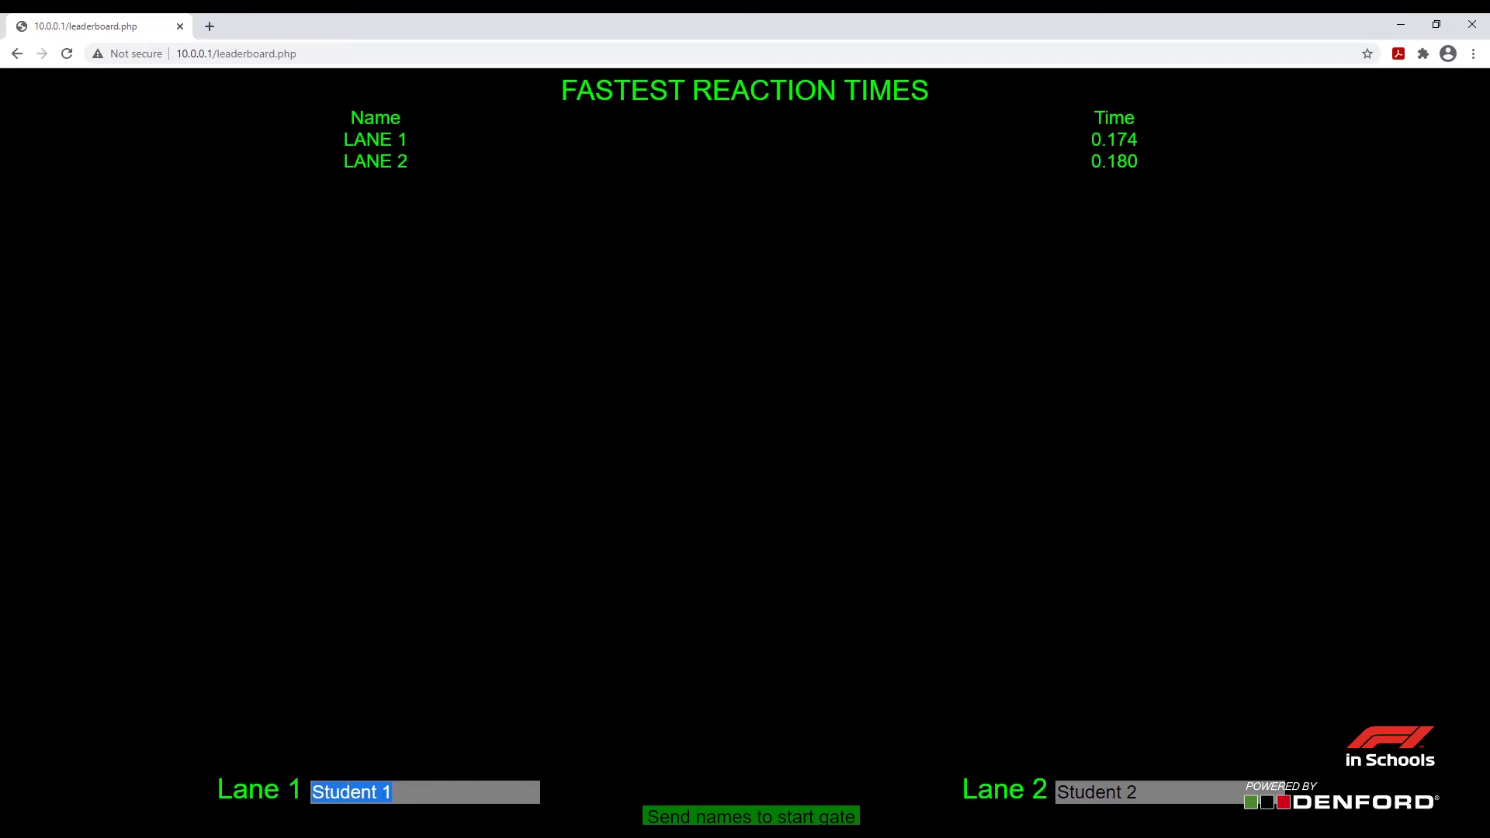
pyautogui.write('Ocsa')
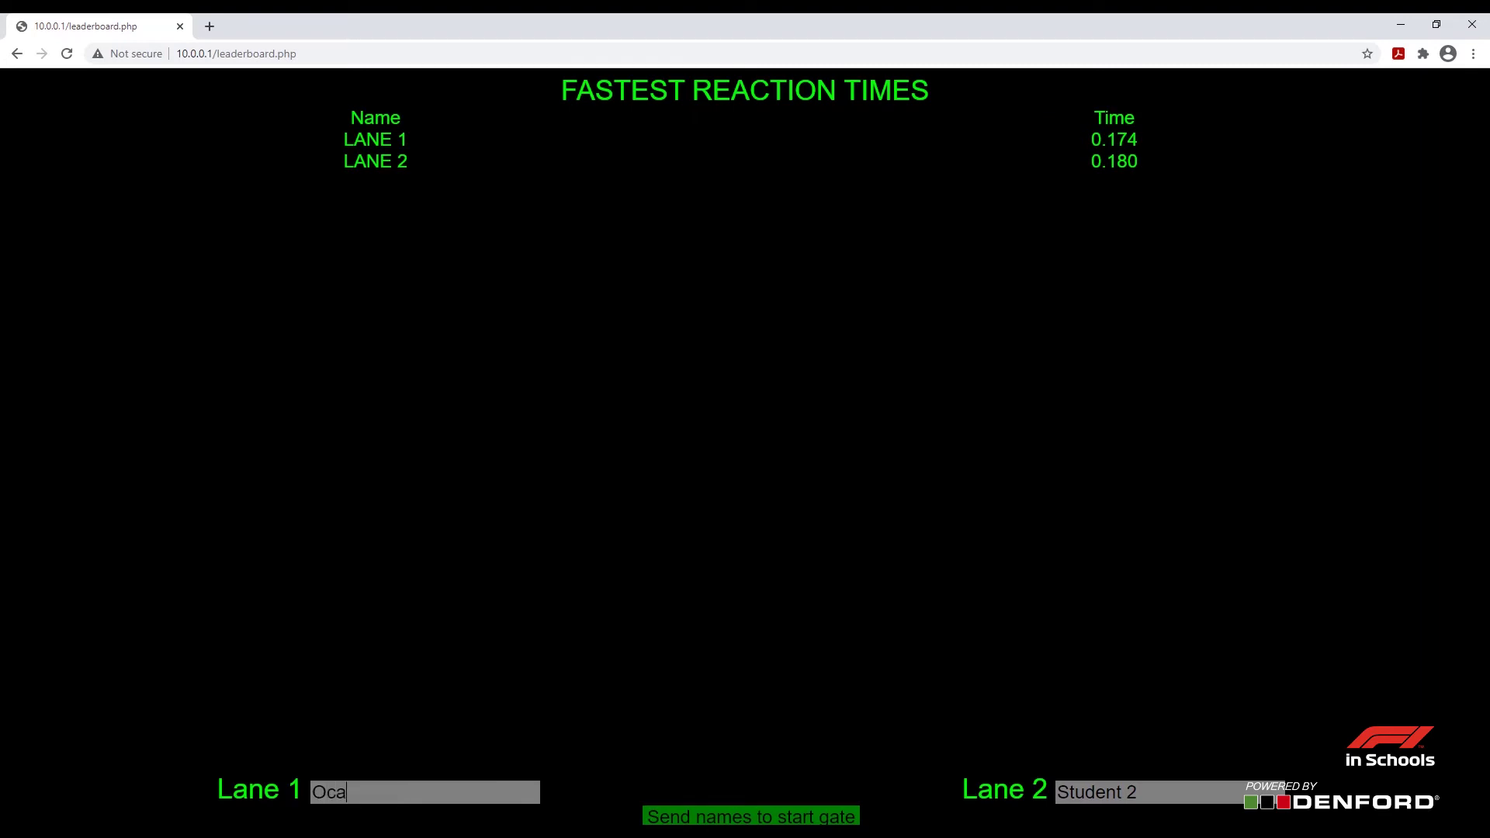
pyautogui.press('BackSpace')
pyautogui.press('BackSpace')
pyautogui.press('BackSpace')
pyautogui.write('s')
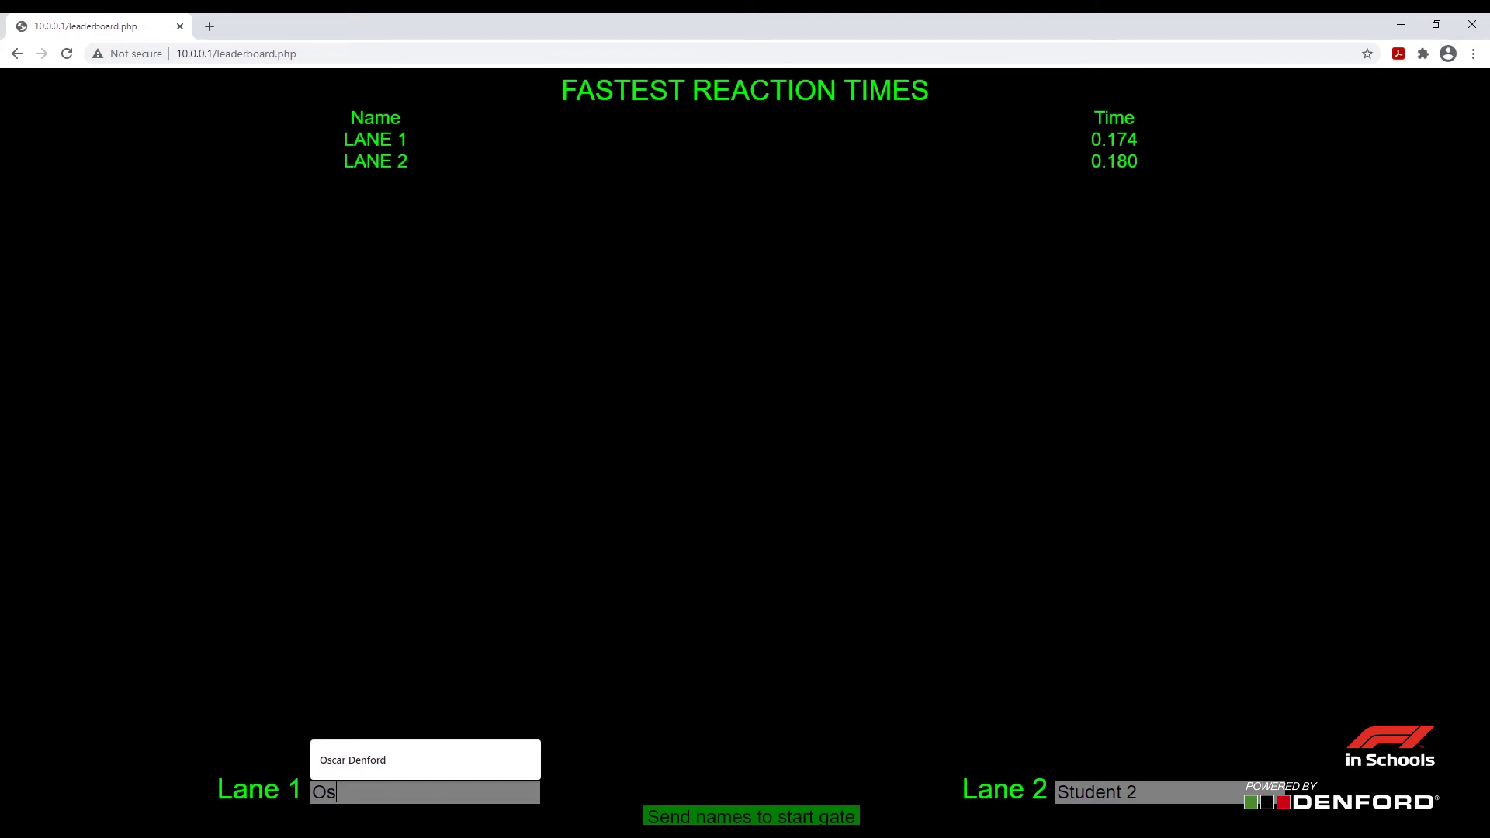
pyautogui.write('car')
pyautogui.press('Down')
pyautogui.press('Return')
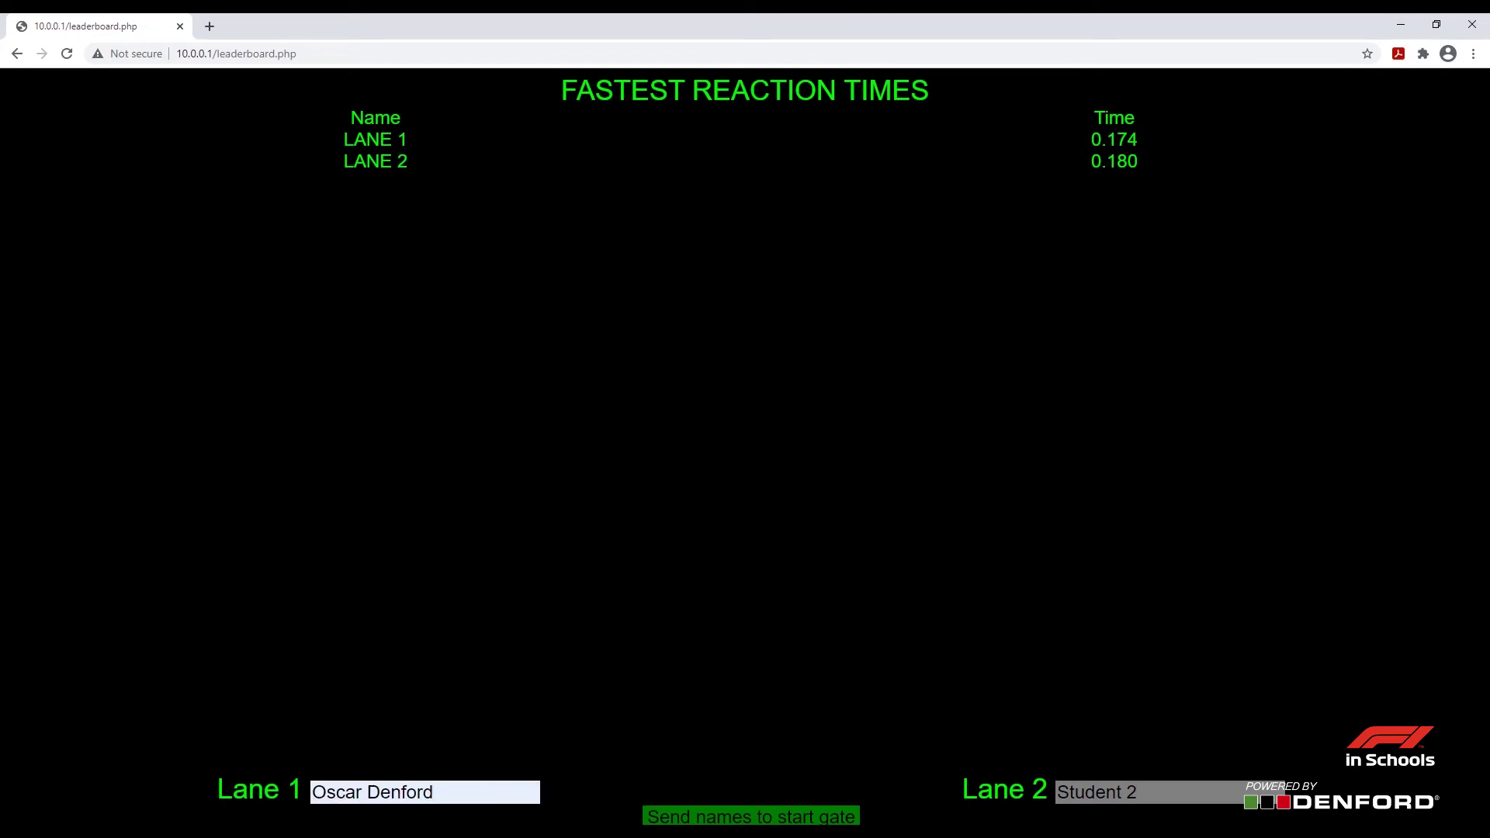
pyautogui.press('BackSpace')
pyautogui.press('BackSpace')
pyautogui.press('BackSpace')
pyautogui.press('BackSpace')
pyautogui.press('BackSpace')
pyautogui.press('BackSpace')
pyautogui.press('BackSpace')
pyautogui.press('BackSpace')
pyautogui.press('BackSpace')
pyautogui.press('Return')
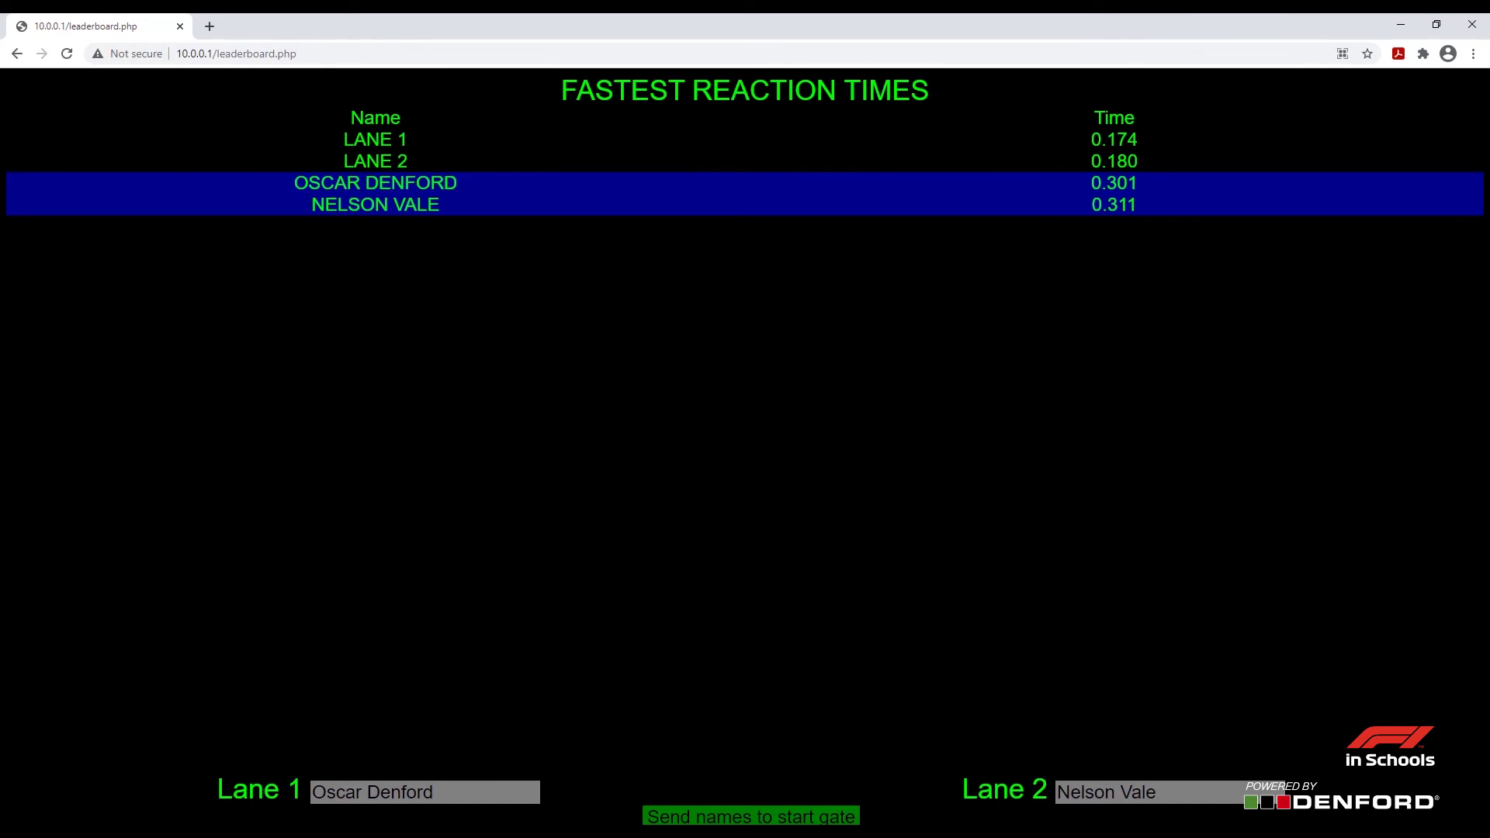
# Remove the '.php' ending from the leaderboard page address
pyautogui.hotkey('ctrl', 'l')
pyautogui.press('End')
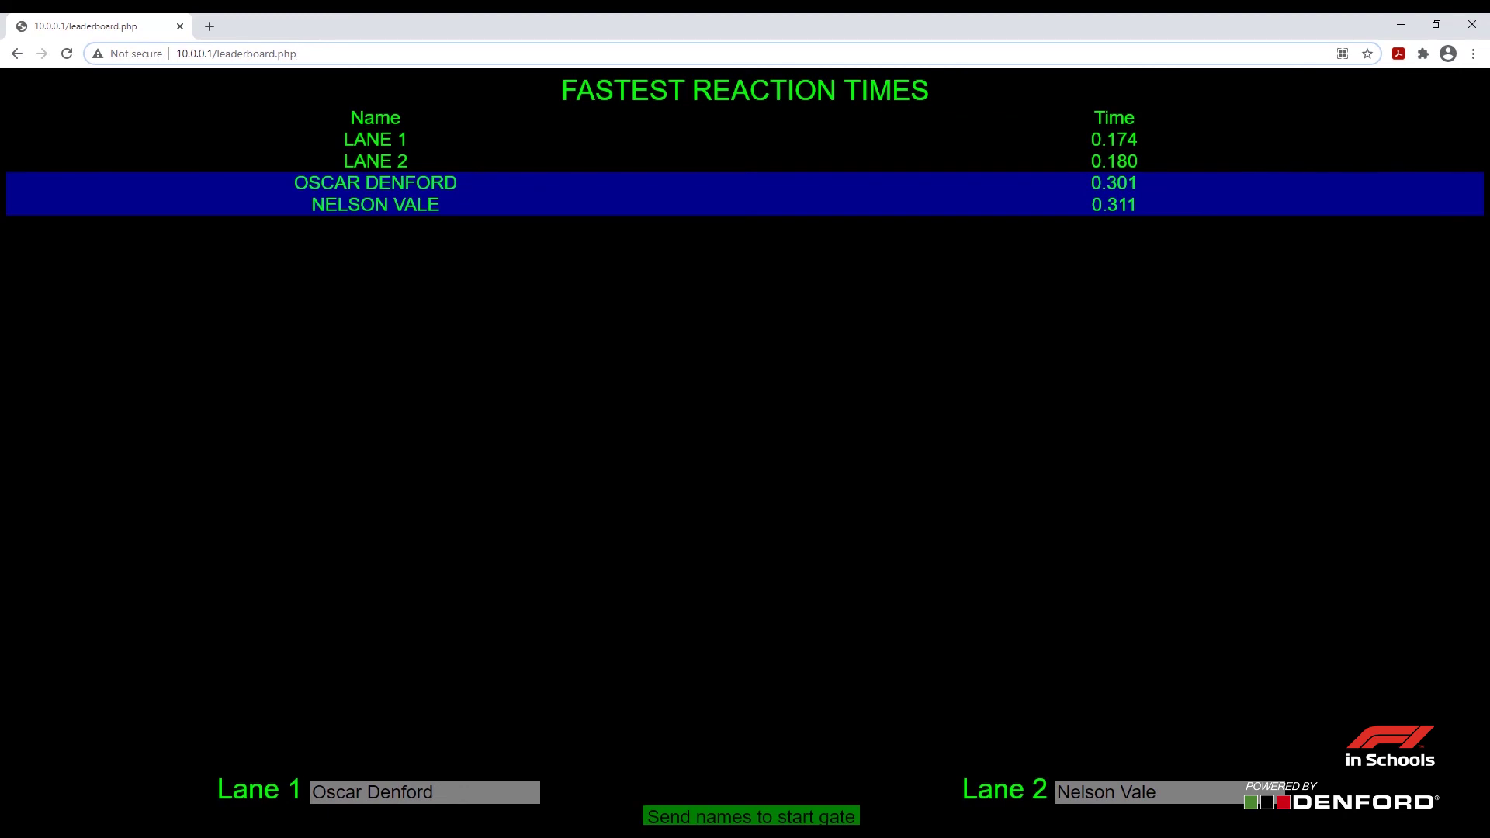
pyautogui.press('BackSpace')
pyautogui.press('BackSpace')
pyautogui.press('BackSpace')
pyautogui.press('BackSpace')
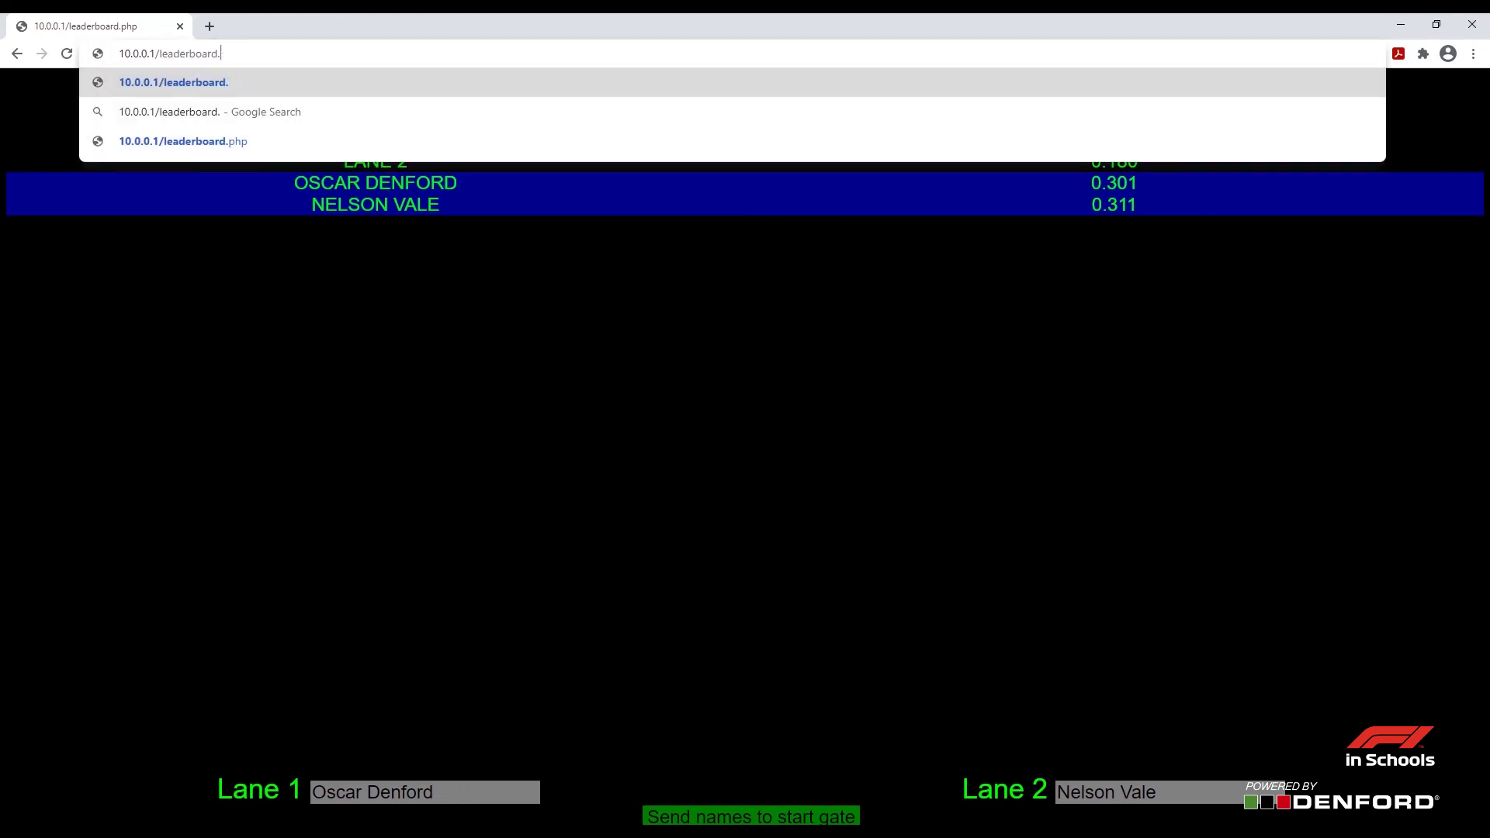
# Change the address to 10.0.0.1/leaderboard2.php and load the Reaction Test page
pyautogui.write('2.ph')
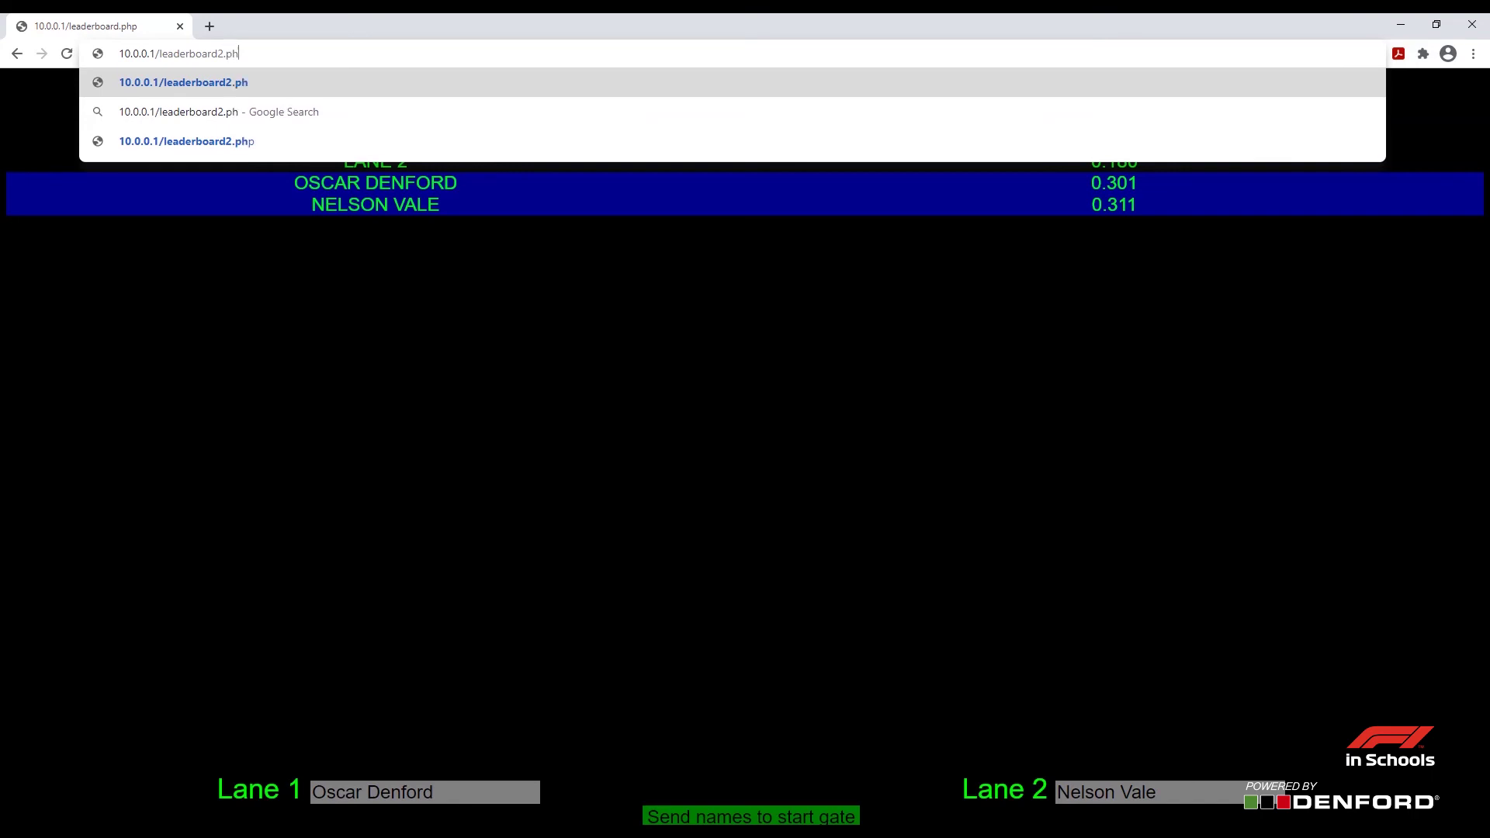
pyautogui.write('p')
pyautogui.press('Return')
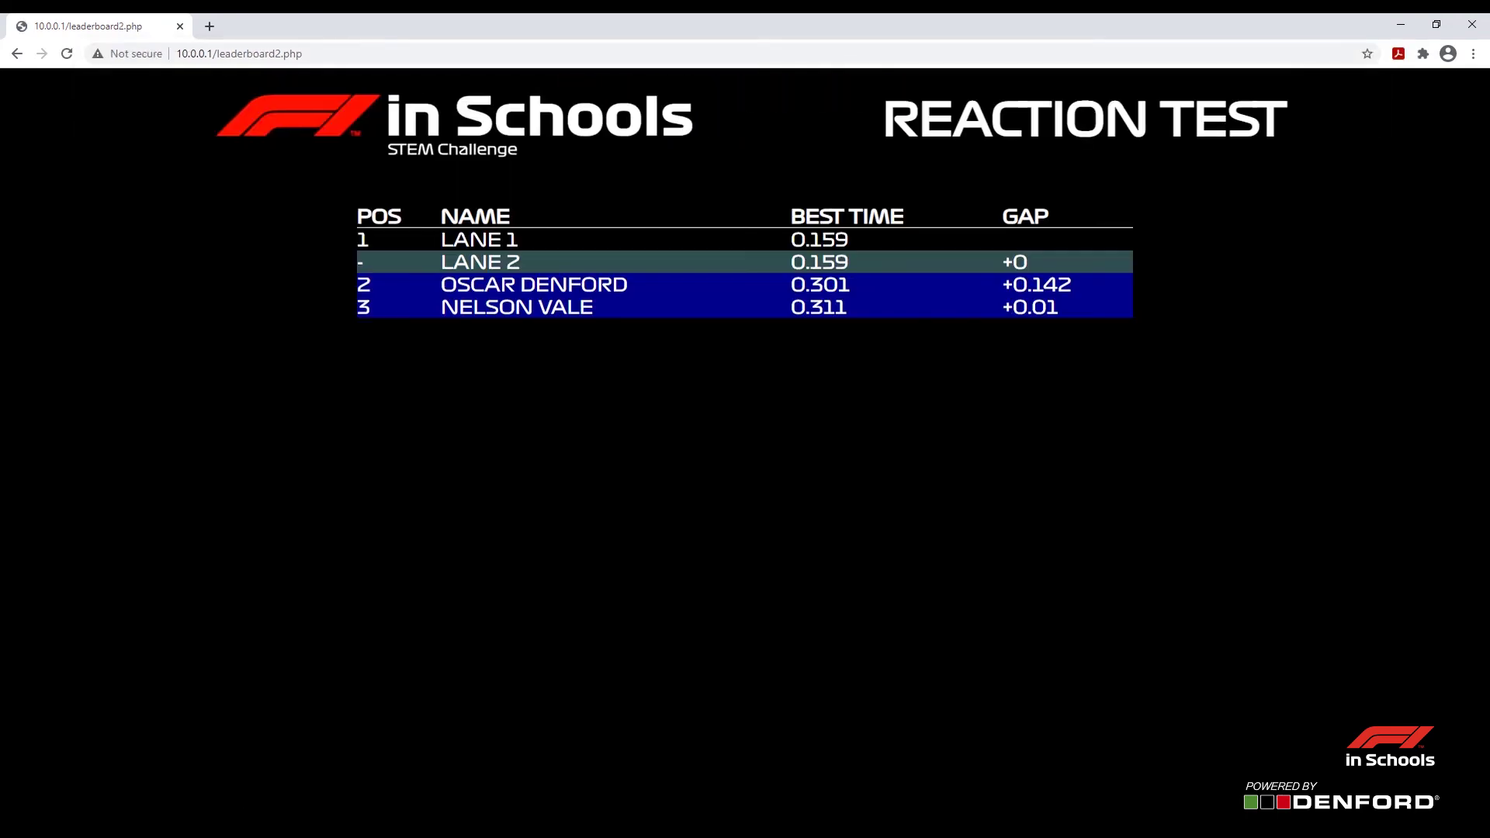